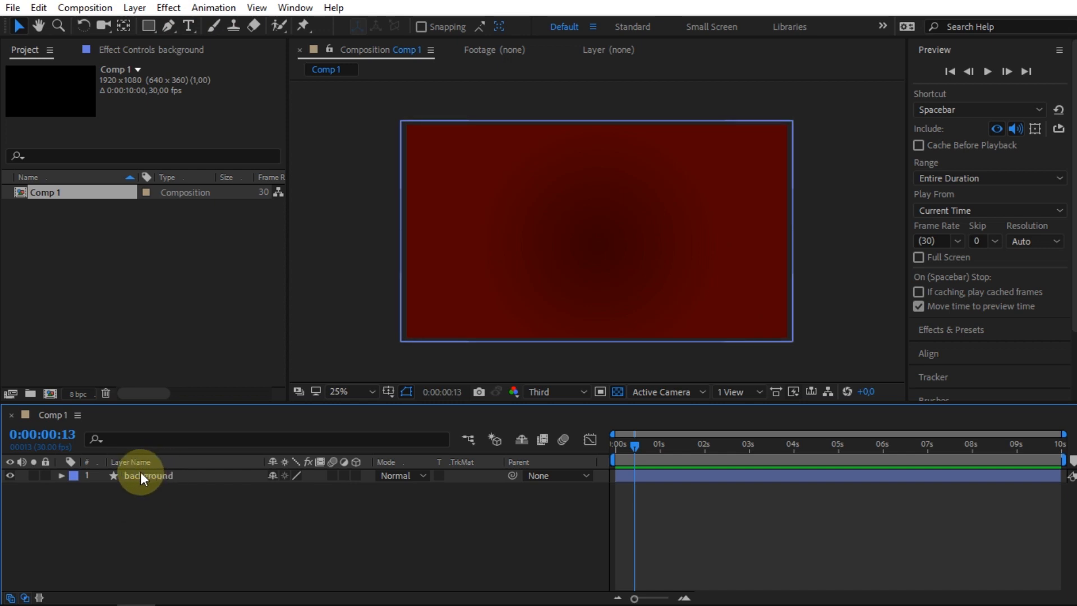
# Create a text layer reading MELT in the composition.
pyautogui.click(189, 26)
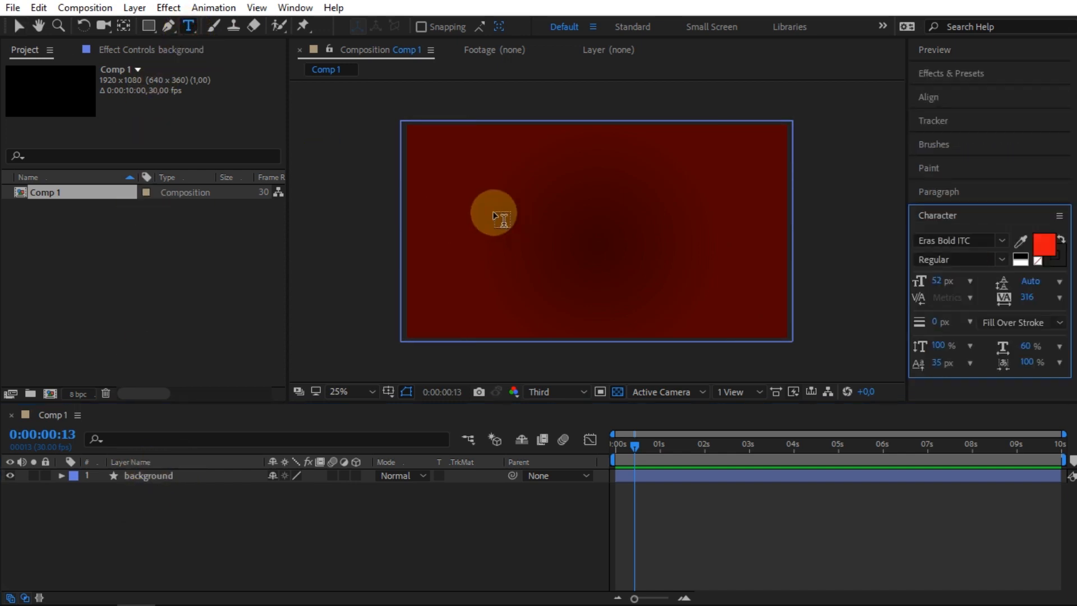
pyautogui.click(520, 217)
pyautogui.write('MELT')
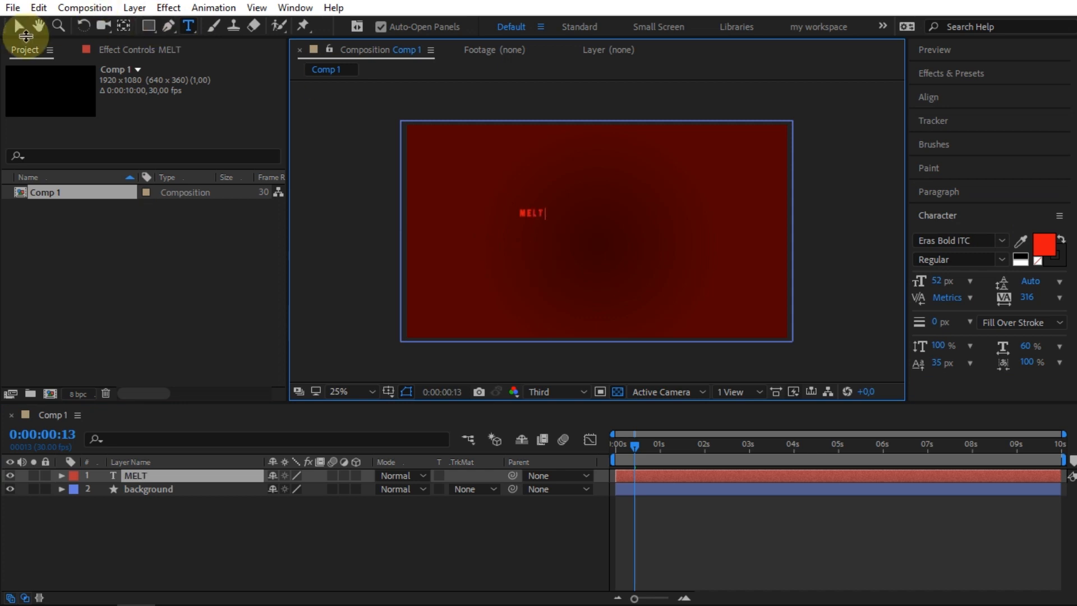
pyautogui.click(16, 26)
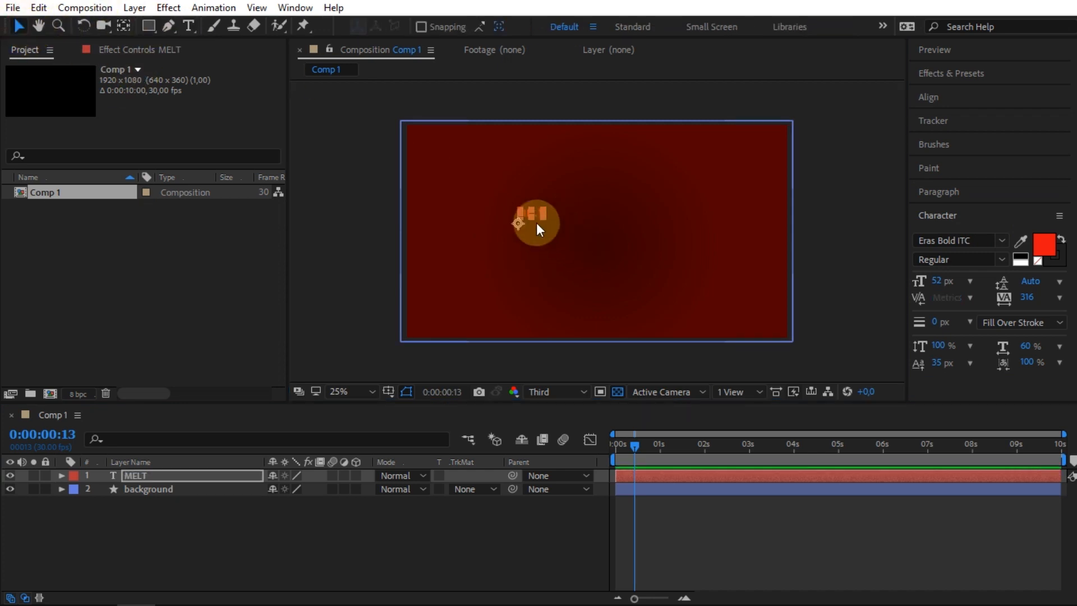
# Move the MELT text into the centre of the composition.
pyautogui.moveTo(605, 152); pyautogui.dragTo(585, 240)
pyautogui.moveTo(684, 210)
pyautogui.mouseDown()
pyautogui.moveTo(692, 190)
pyautogui.moveTo(714, 185)
pyautogui.moveTo(685, 210)
pyautogui.mouseUp()
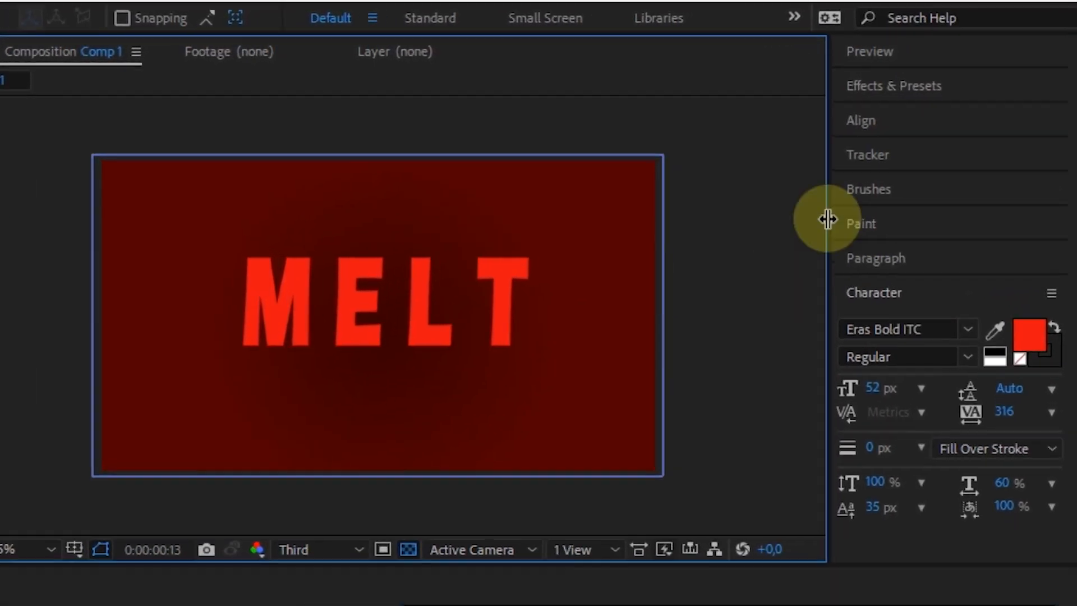
# Search the effects for plastic and apply CC Plastic to the MELT layer.
pyautogui.click(939, 74)
pyautogui.click(880, 117)
pyautogui.write('plastic')
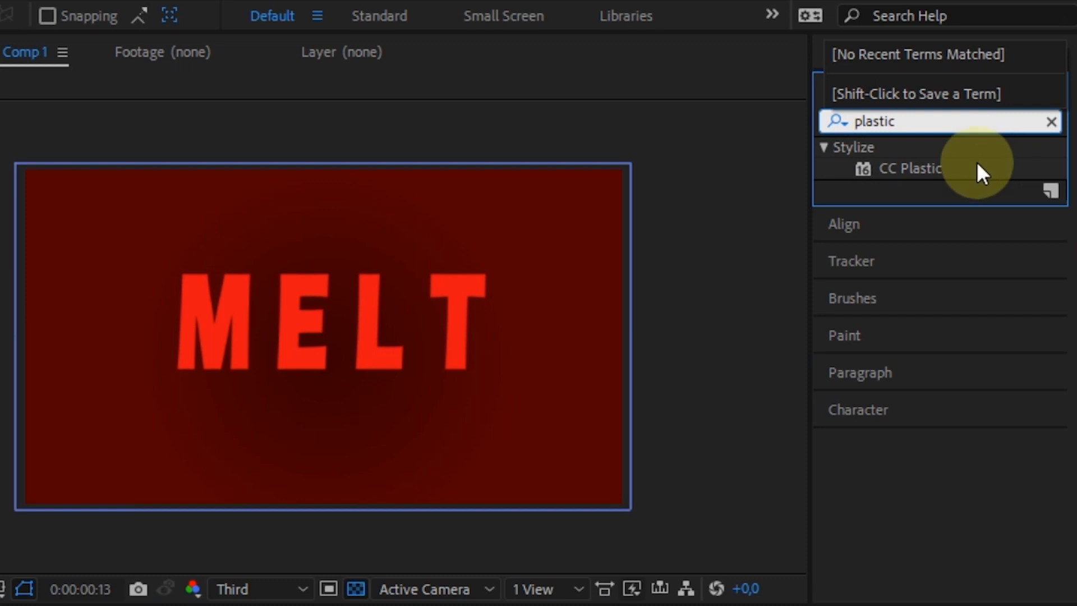
pyautogui.moveTo(977, 161); pyautogui.dragTo(162, 477)
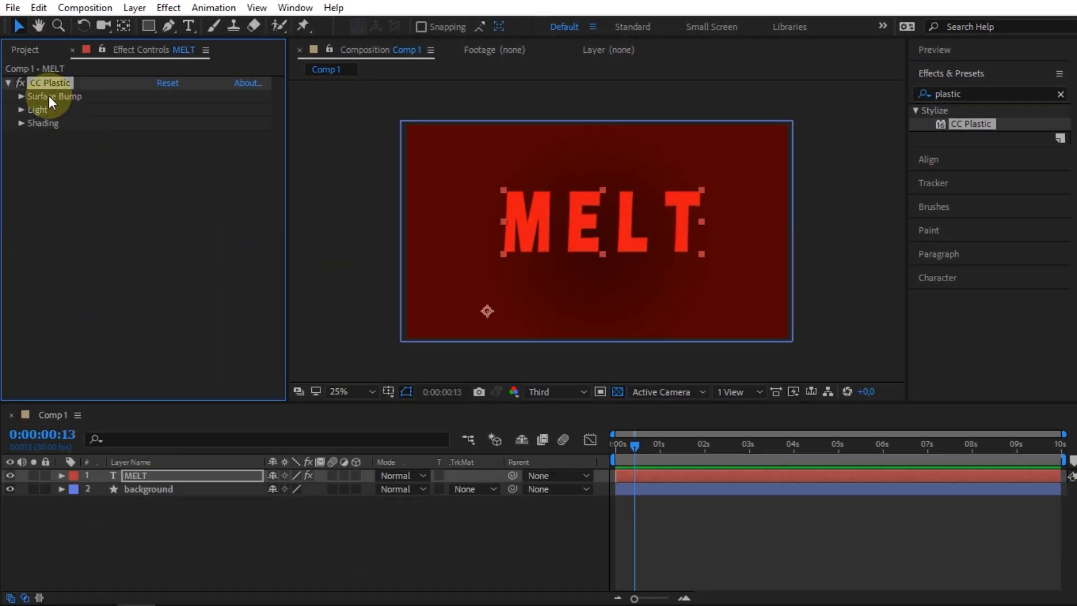
# Set CC Plastic's Surface Bump Softness to 35 and Height to 10.
pyautogui.click(23, 70)
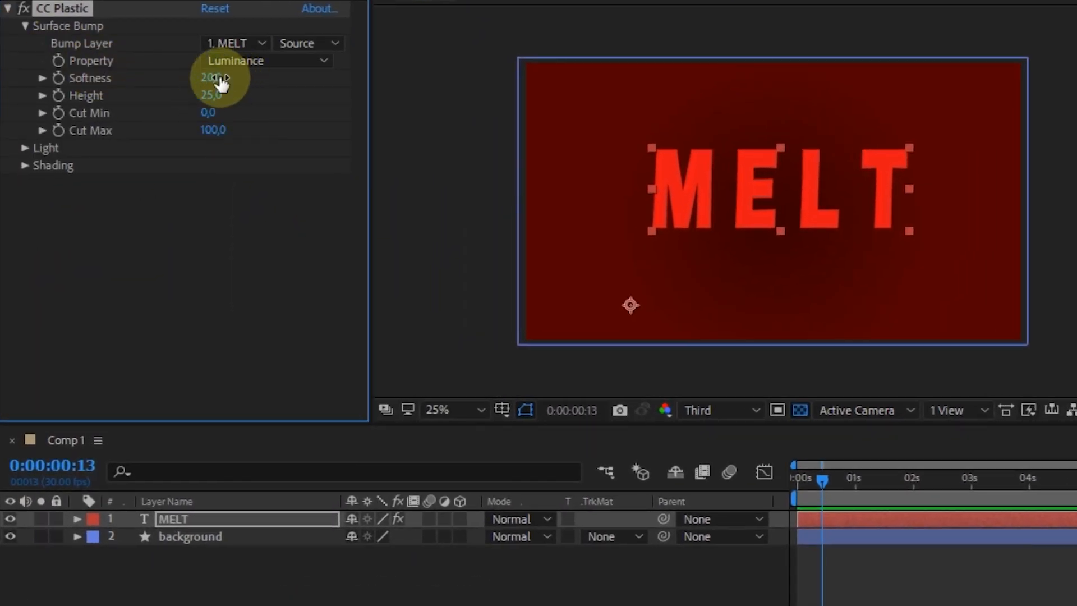
pyautogui.click(211, 78)
pyautogui.write('35')
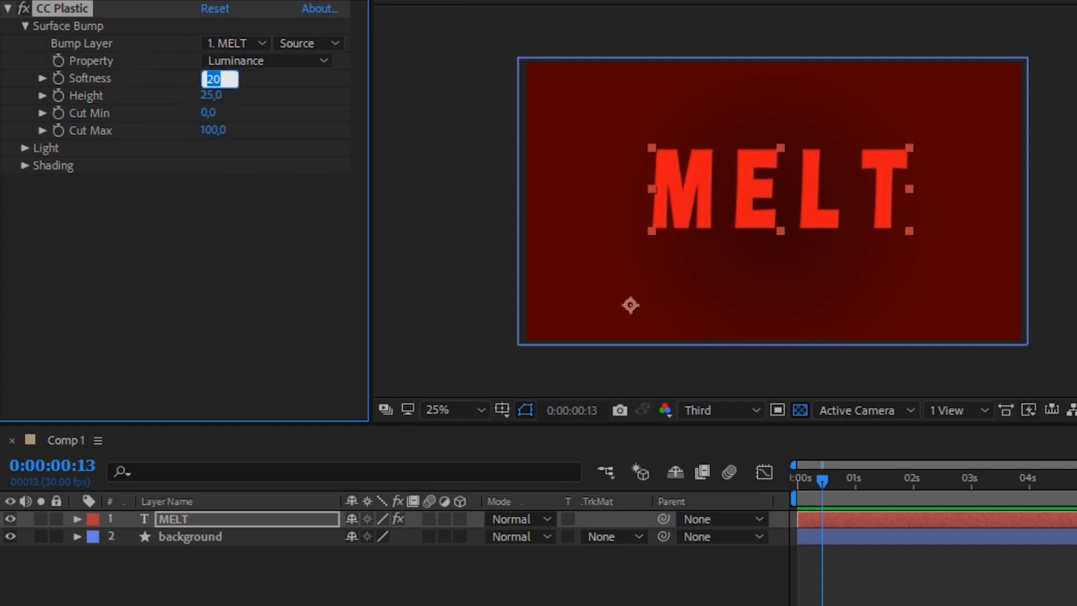
pyautogui.click(214, 96)
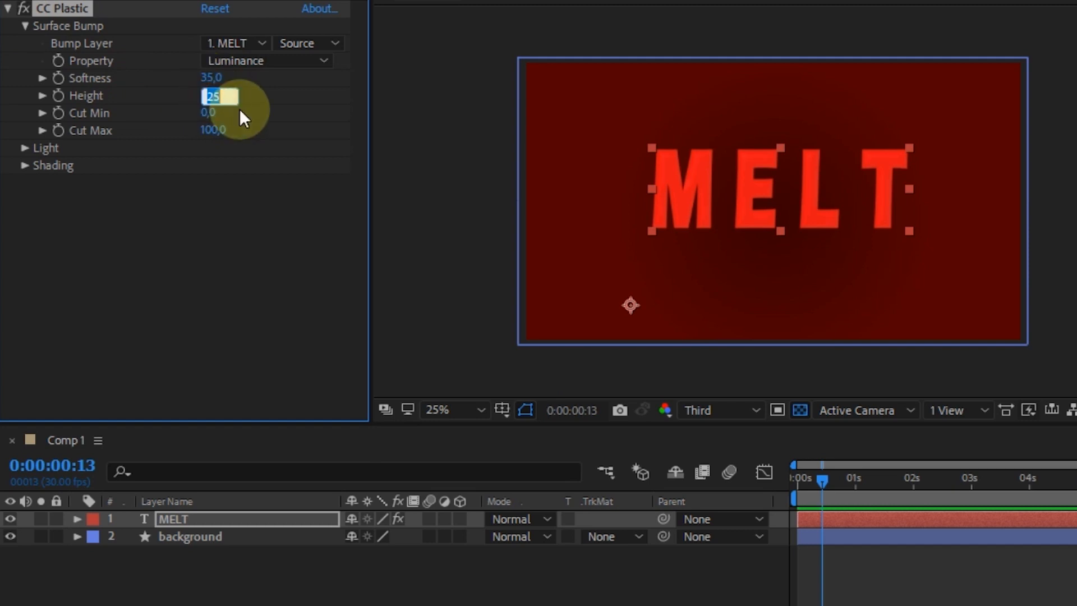
pyautogui.write('10')
pyautogui.press('Return')
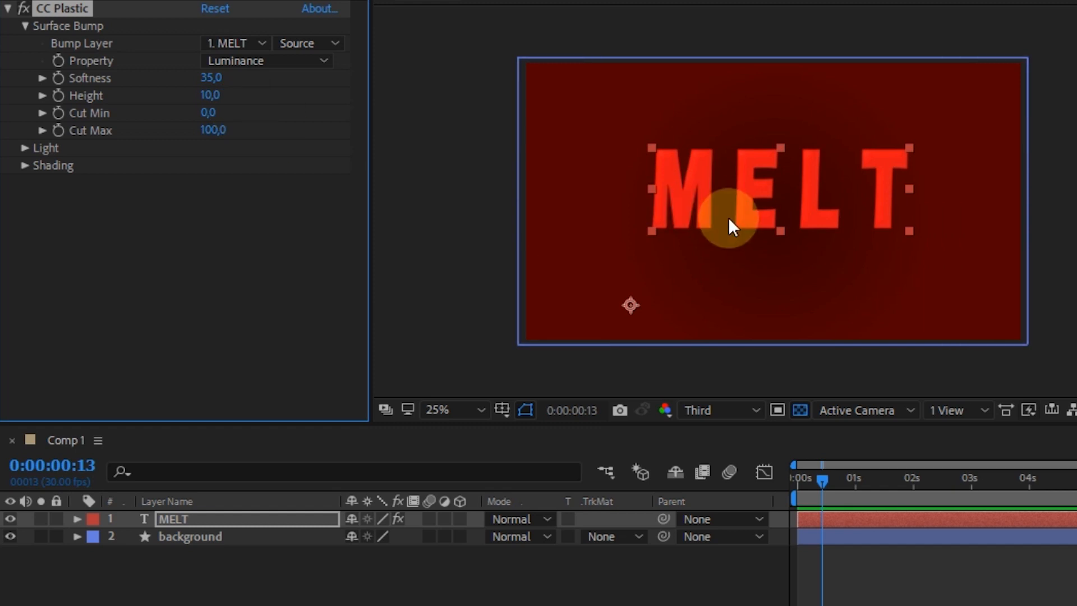
# Search the effects for glass and apply CC Glass to the MELT layer.
pyautogui.scroll(1, 728, 217)
pyautogui.scroll(-1, 728, 217)
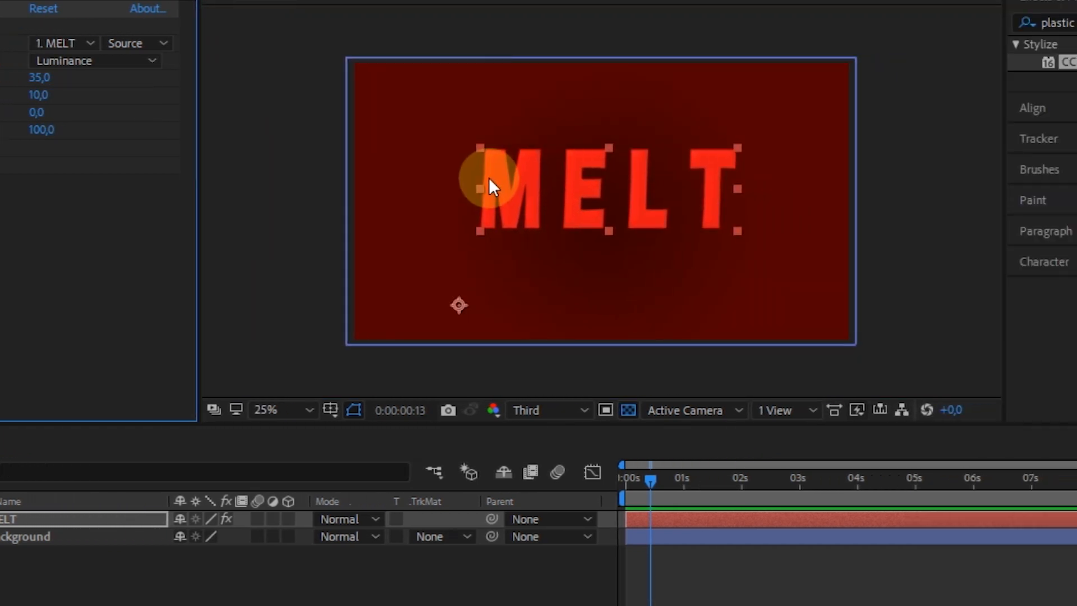
pyautogui.click(971, 23)
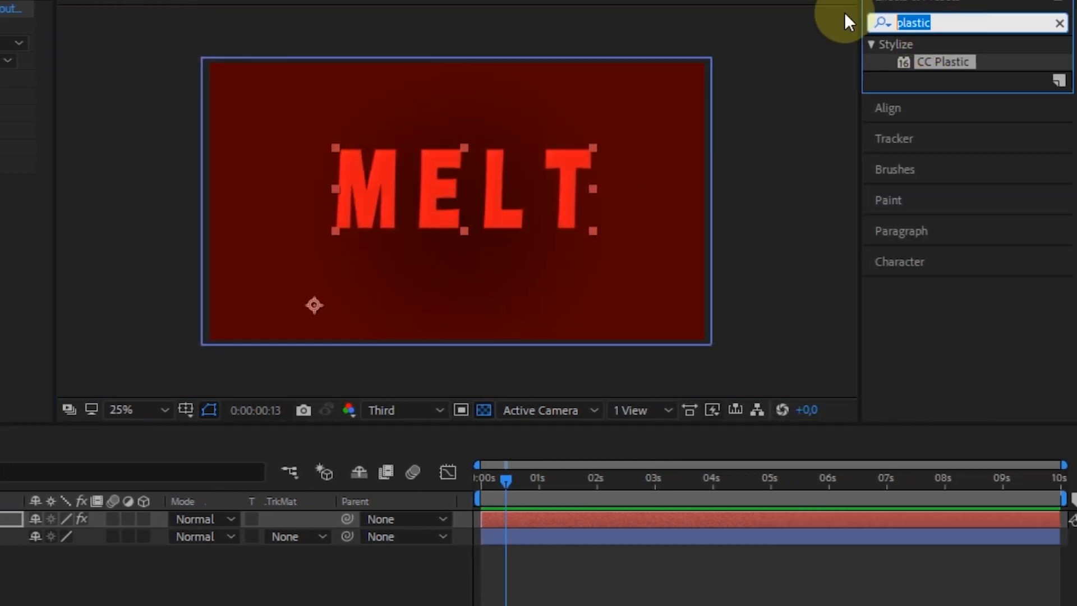
pyautogui.write('glas')
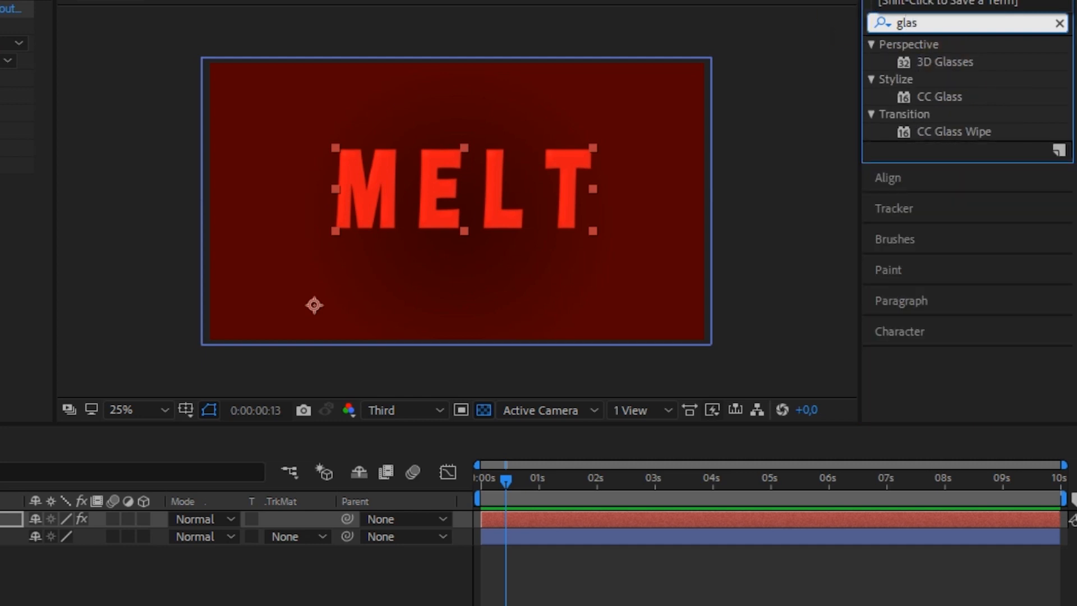
pyautogui.moveTo(935, 97); pyautogui.dragTo(234, 520)
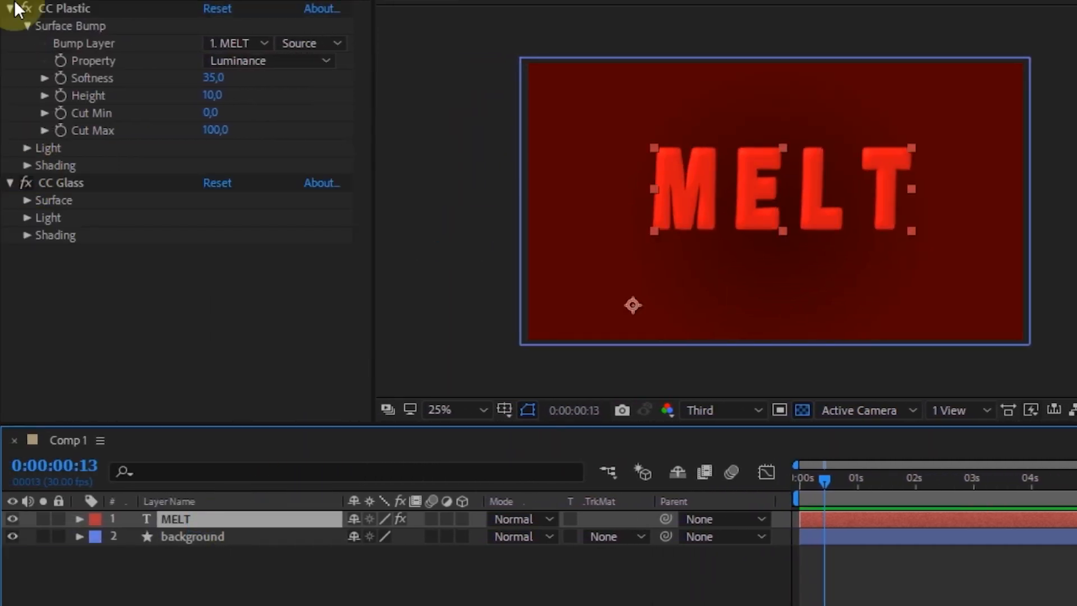
pyautogui.click(10, 8)
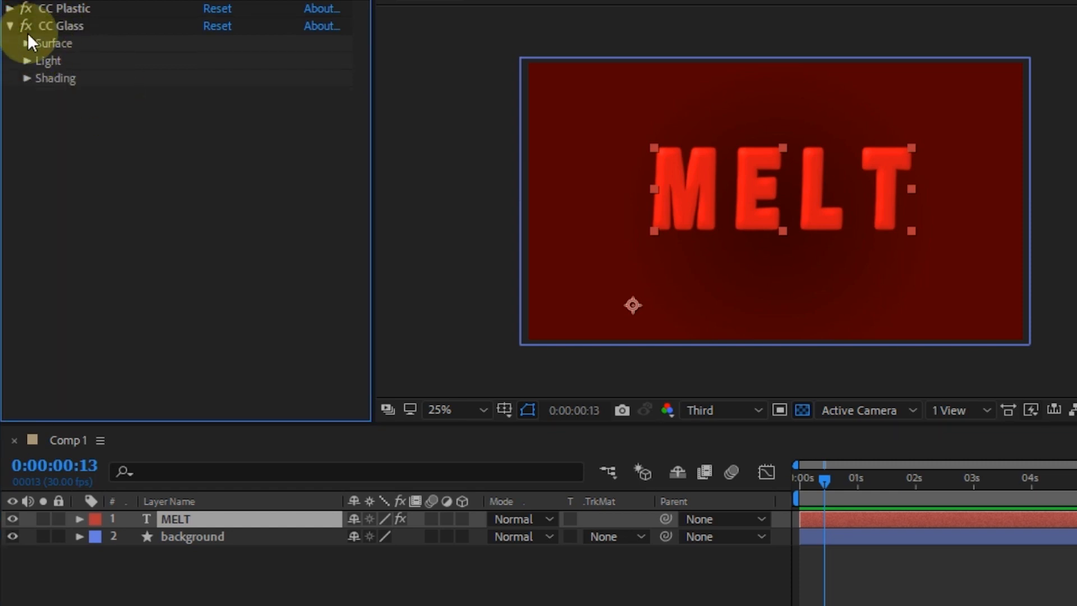
# Set CC Glass's Surface Softness to 25.
pyautogui.click(26, 43)
pyautogui.click(222, 96)
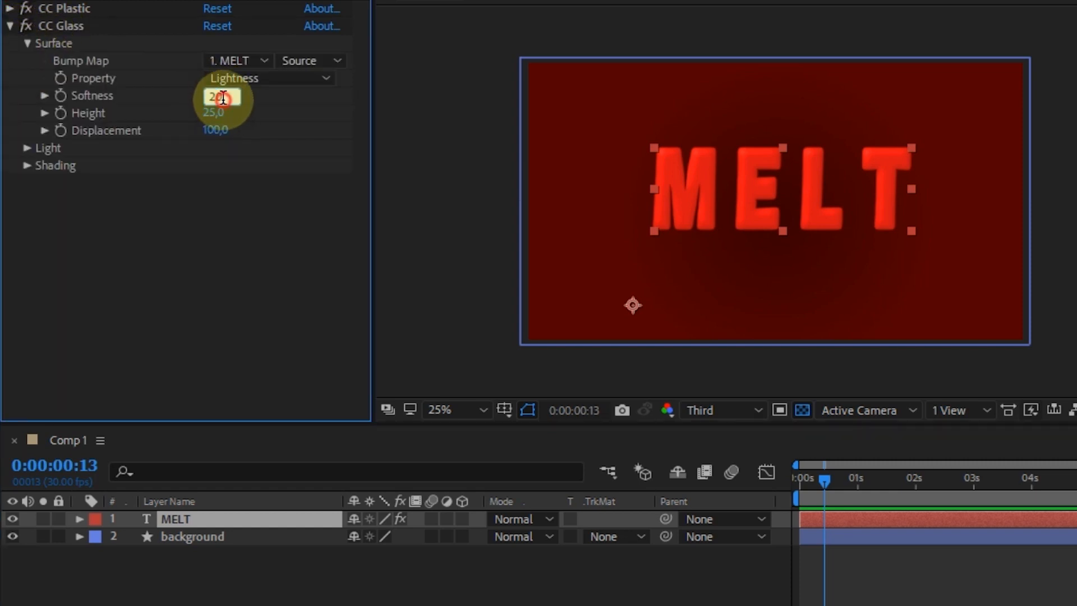
pyautogui.write('25')
pyautogui.click(238, 214)
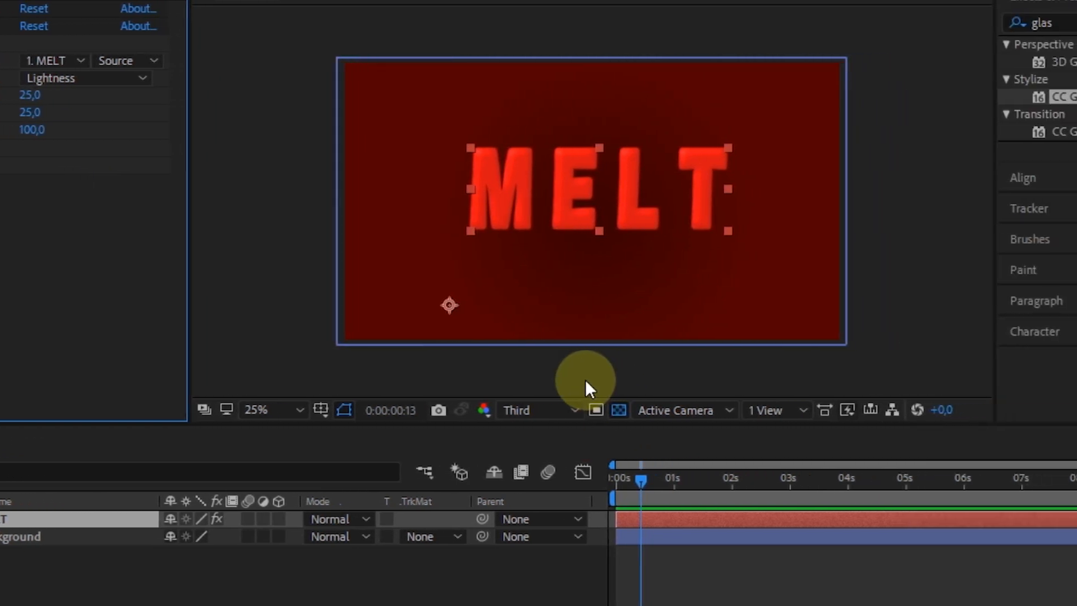
# Search the effects for bevel and apply Bevel Alpha to the MELT layer.
pyautogui.click(1018, 24)
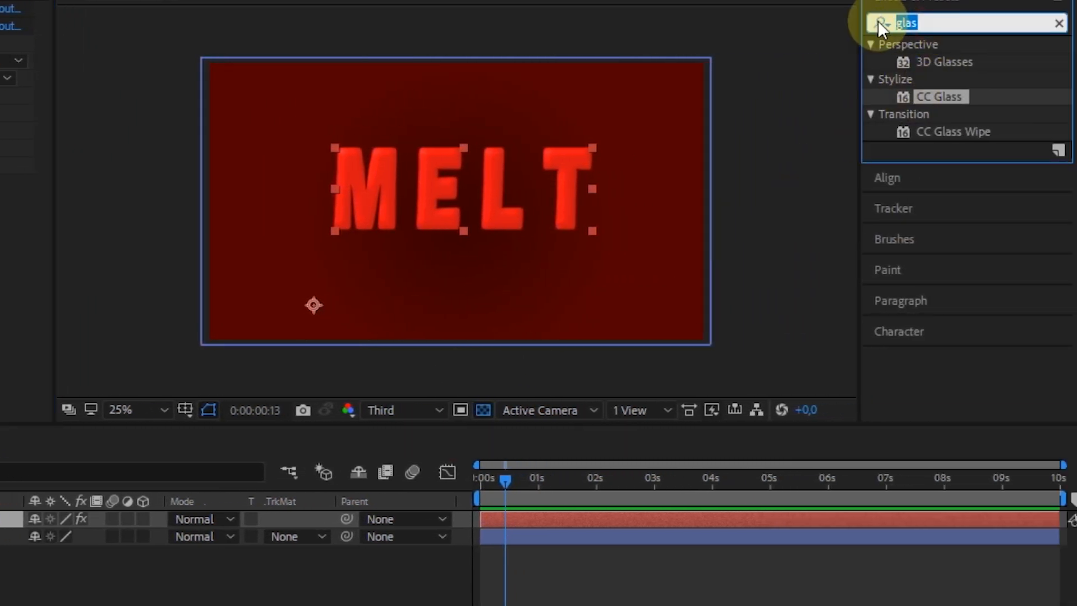
pyautogui.write('beve')
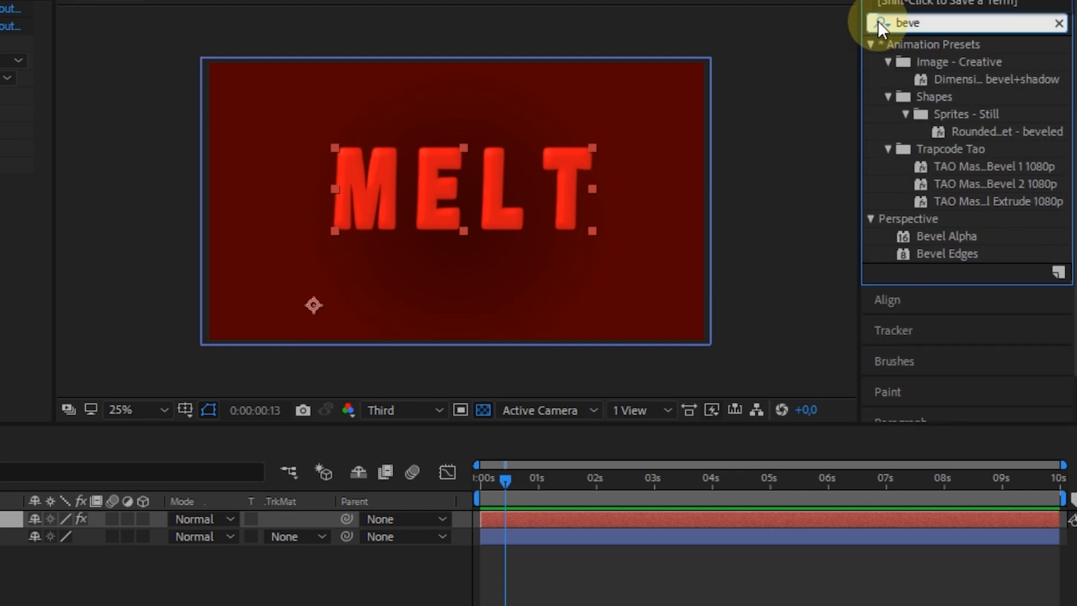
pyautogui.write('l')
pyautogui.click(926, 147)
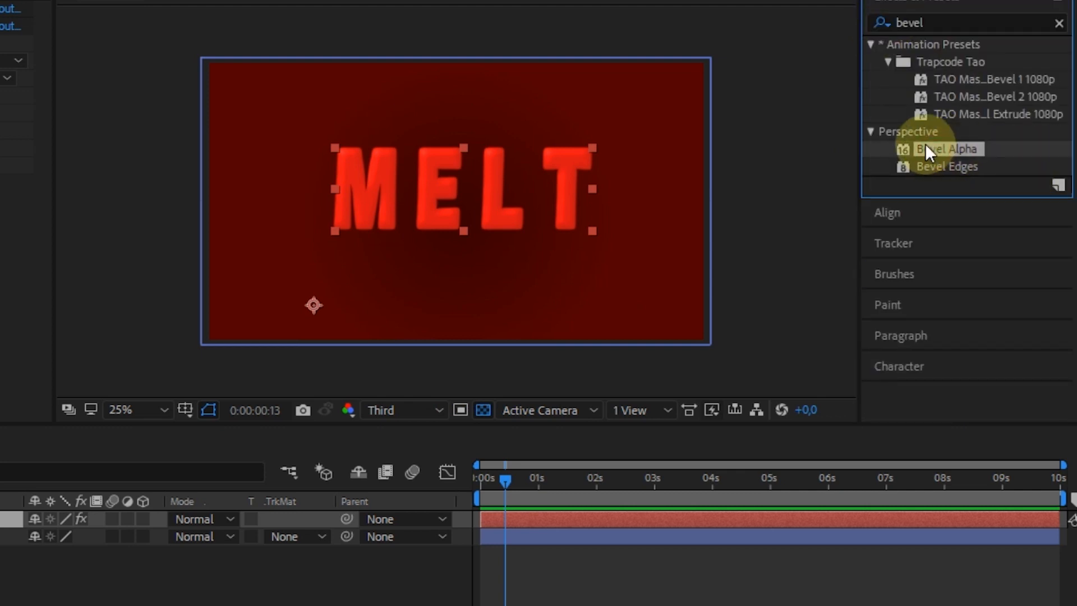
pyautogui.moveTo(942, 148); pyautogui.dragTo(3, 526)
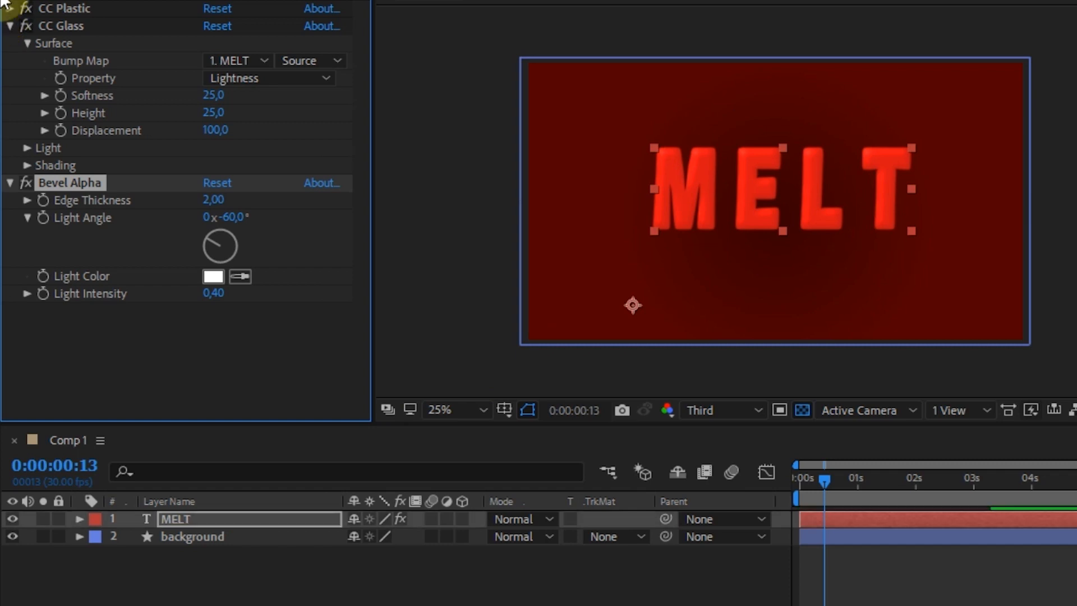
pyautogui.click(10, 26)
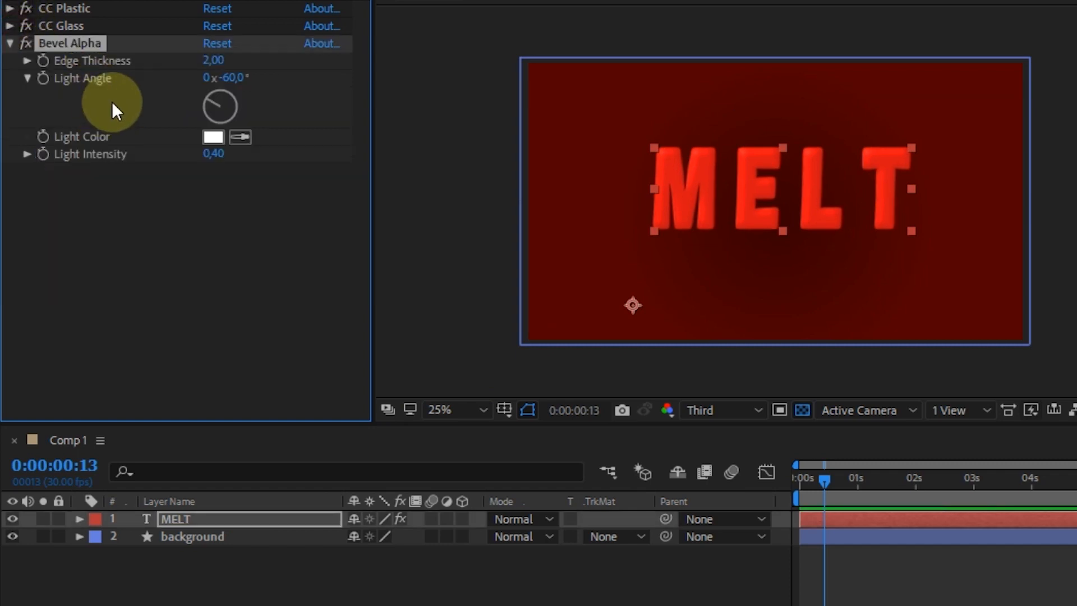
# Set Bevel Alpha's Edge Thickness to 13.
pyautogui.click(214, 61)
pyautogui.write('1')
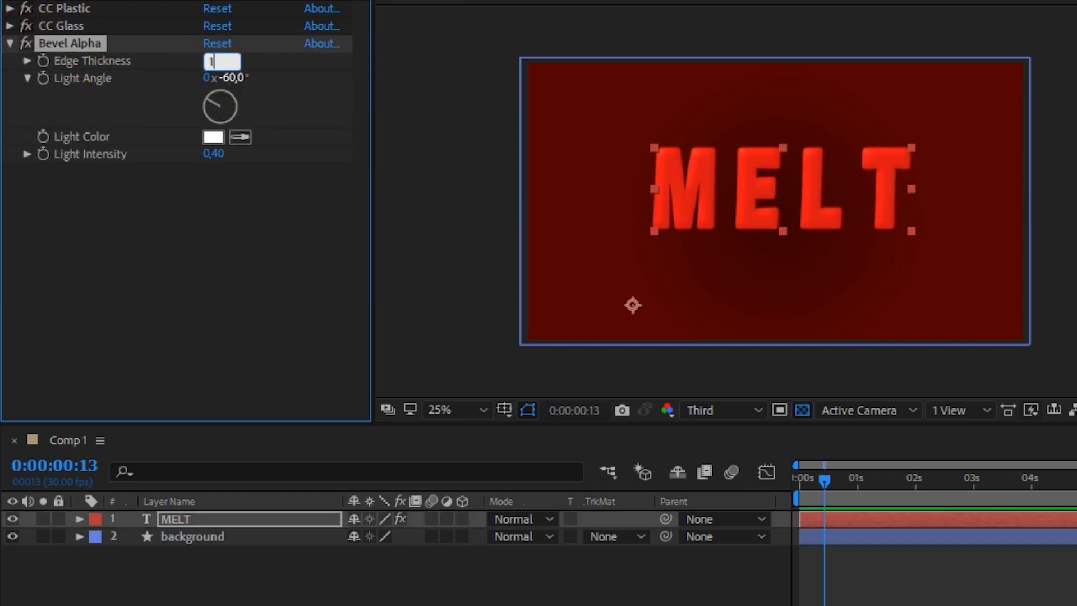
pyautogui.write('3')
pyautogui.press('Return')
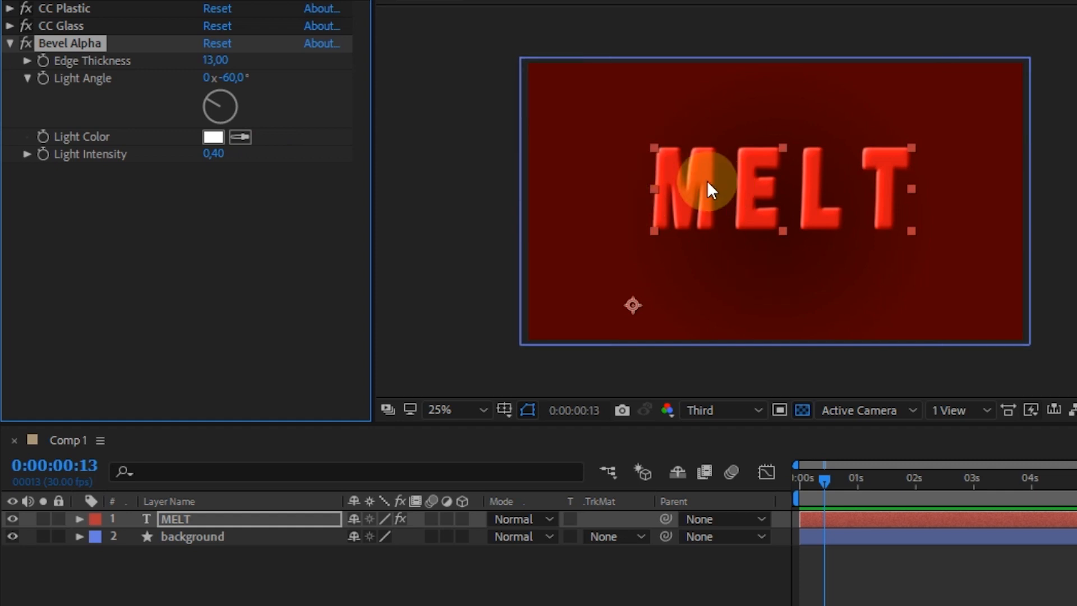
# Search the effects for smear and apply CC Smear to the MELT layer.
pyautogui.moveTo(932, 23); pyautogui.dragTo(870, 8)
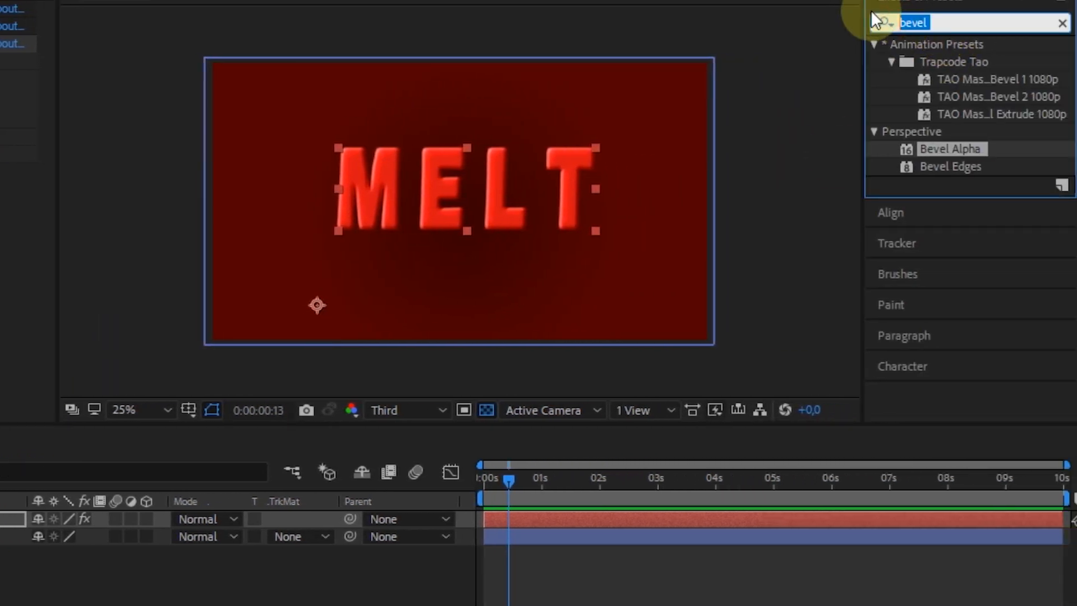
pyautogui.write('smear')
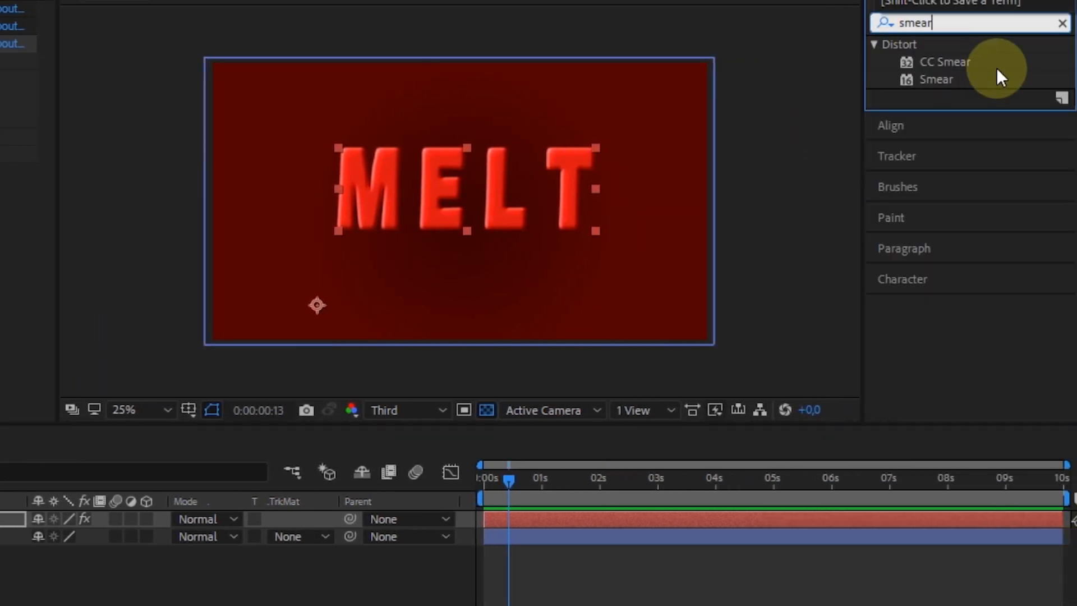
pyautogui.moveTo(949, 61); pyautogui.dragTo(16, 484)
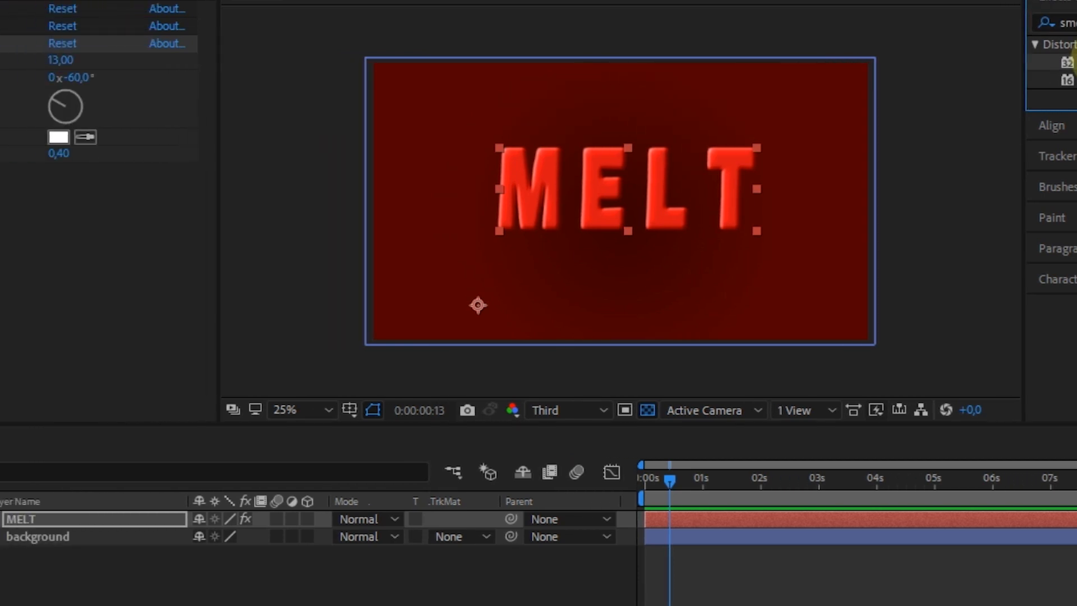
pyautogui.moveTo(303, 485); pyautogui.dragTo(206, 519)
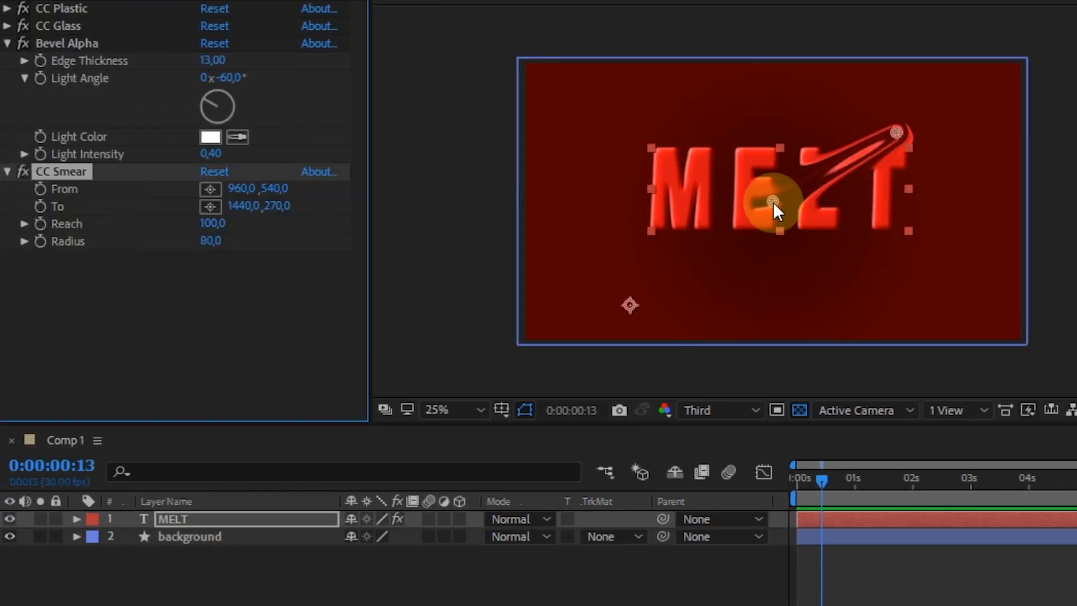
# Place CC Smear's From point at the base of the M and its To point straight below, beyond the frame's bottom.
pyautogui.press('=')
pyautogui.moveTo(768, 199)
pyautogui.mouseDown()
pyautogui.moveTo(655, 233)
pyautogui.moveTo(678, 222)
pyautogui.mouseUp()
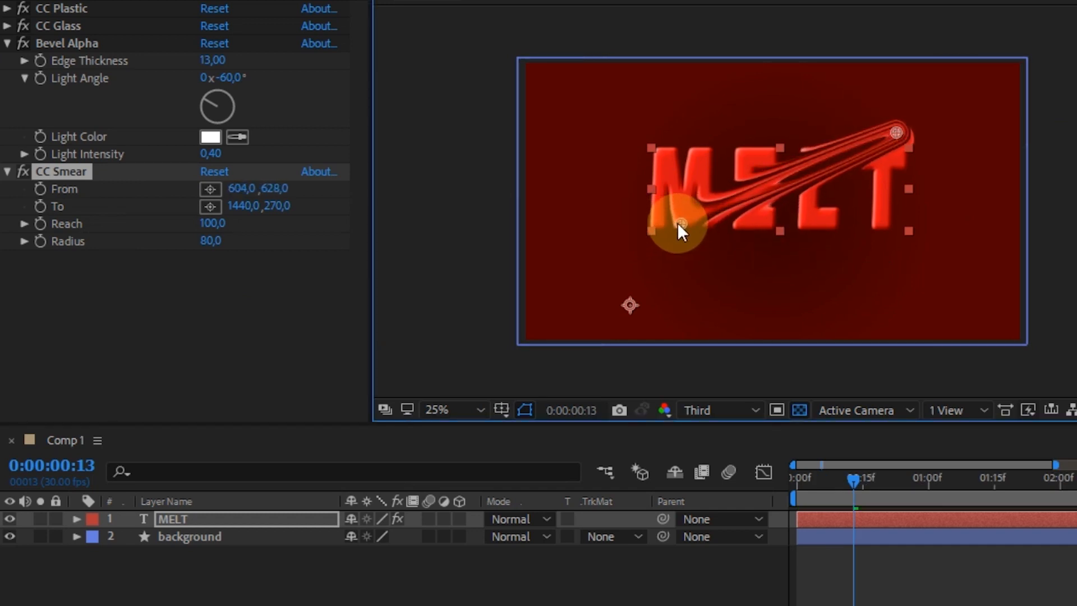
pyautogui.moveTo(895, 132)
pyautogui.mouseDown()
pyautogui.moveTo(787, 272)
pyautogui.moveTo(685, 345)
pyautogui.mouseUp()
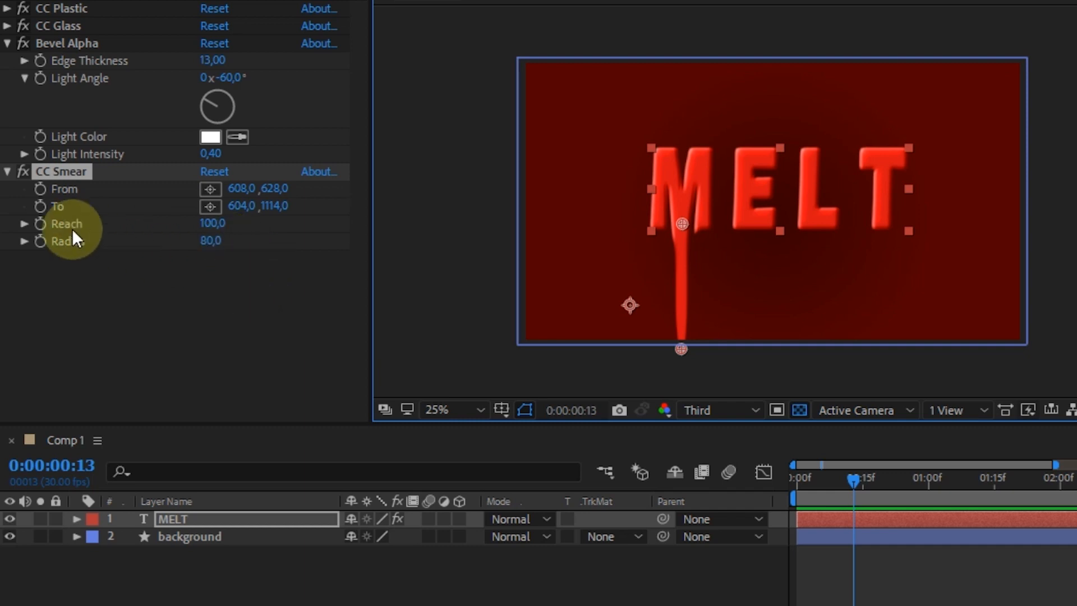
# At 1 second, set a Reach keyframe of 0 for CC Smear.
pyautogui.moveTo(1055, 465); pyautogui.dragTo(1040, 496)
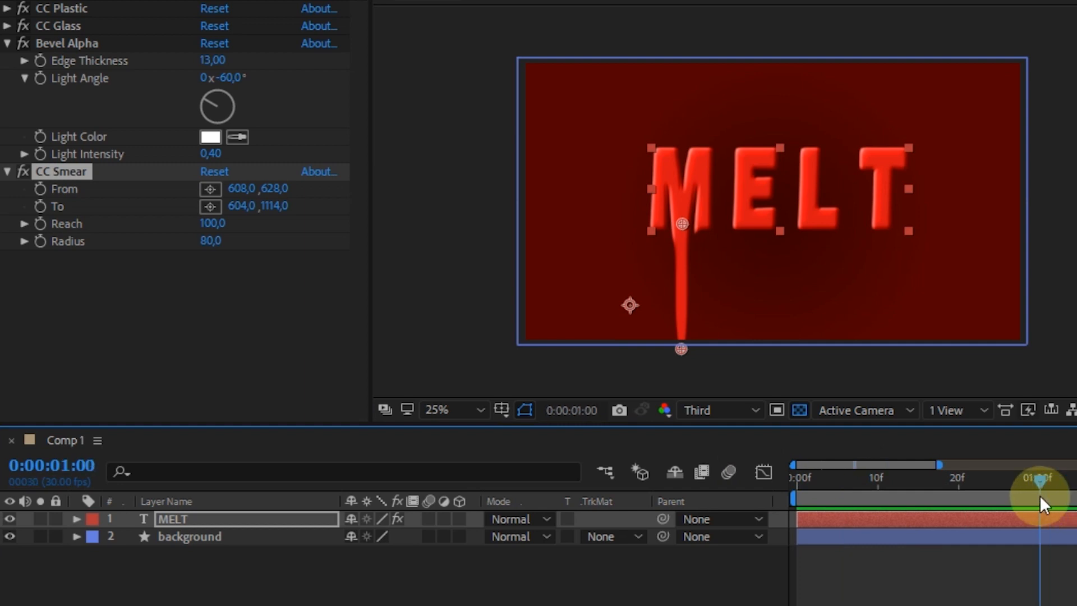
pyautogui.click(40, 223)
pyautogui.click(211, 230)
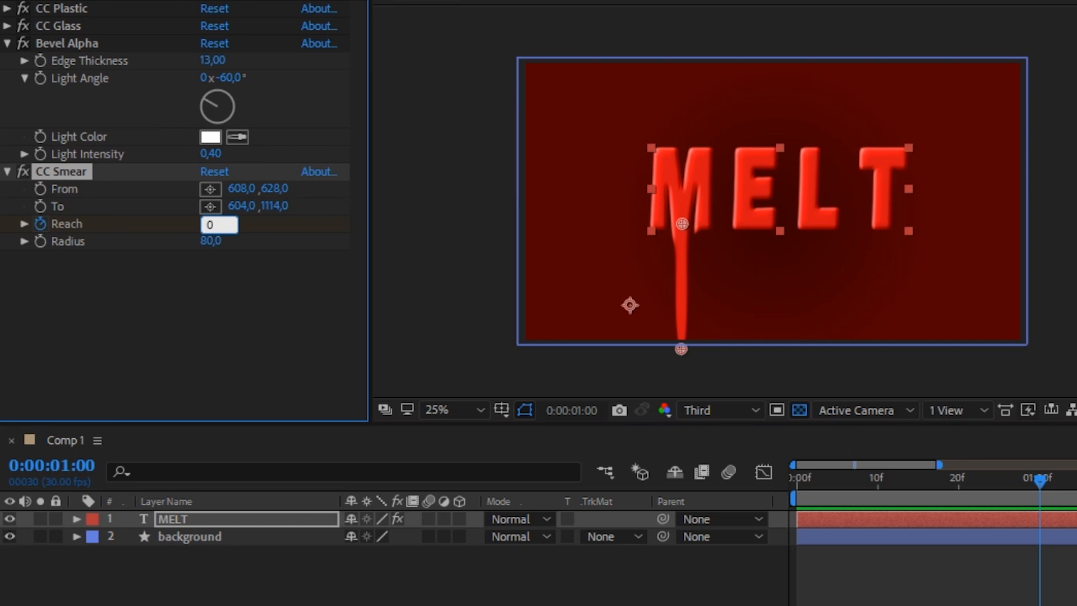
pyautogui.press('Return')
# At 4 seconds, set CC Smear's Reach to 800.
pyautogui.moveTo(1065, 520); pyautogui.dragTo(1065, 520)
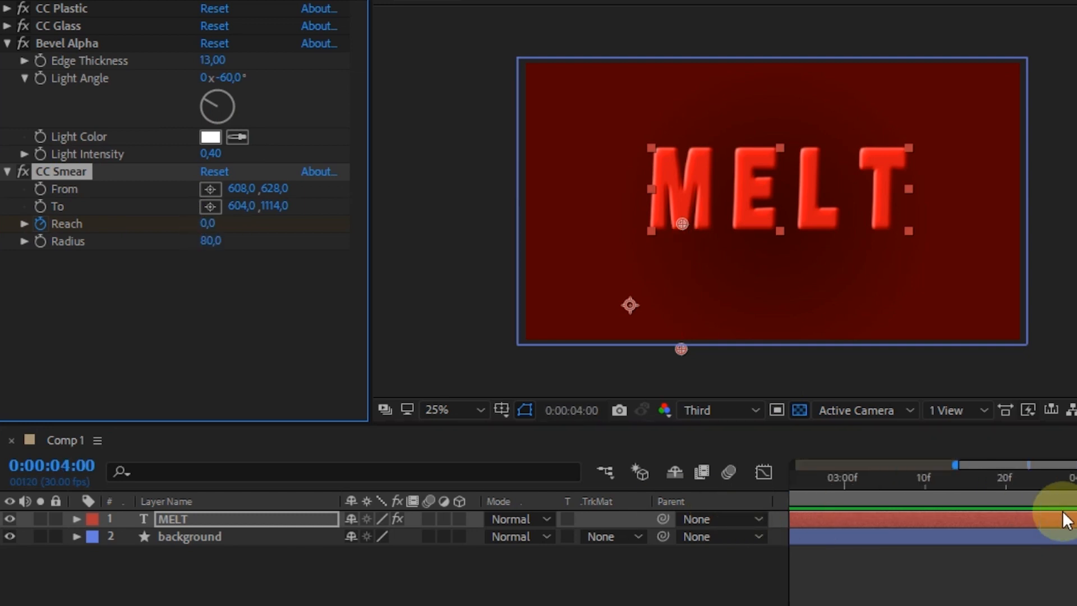
pyautogui.click(205, 226)
pyautogui.write('800')
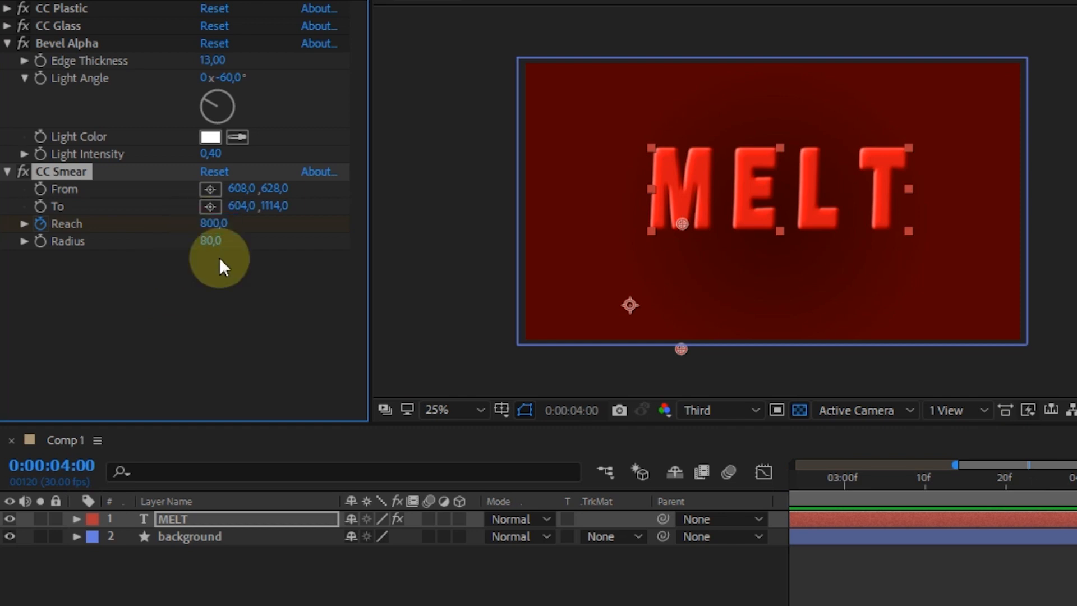
# Scrub through the timeline to preview the Reach animation.
pyautogui.moveTo(867, 477); pyautogui.dragTo(912, 596)
pyautogui.click(898, 487)
pyautogui.click(942, 477)
pyautogui.click(76, 171)
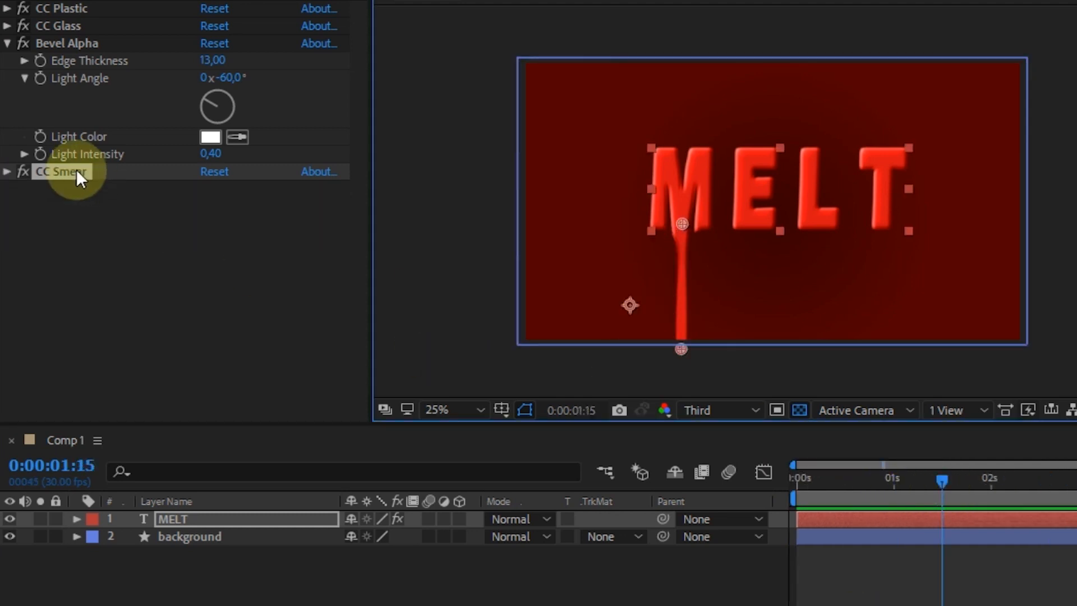
pyautogui.click(8, 171)
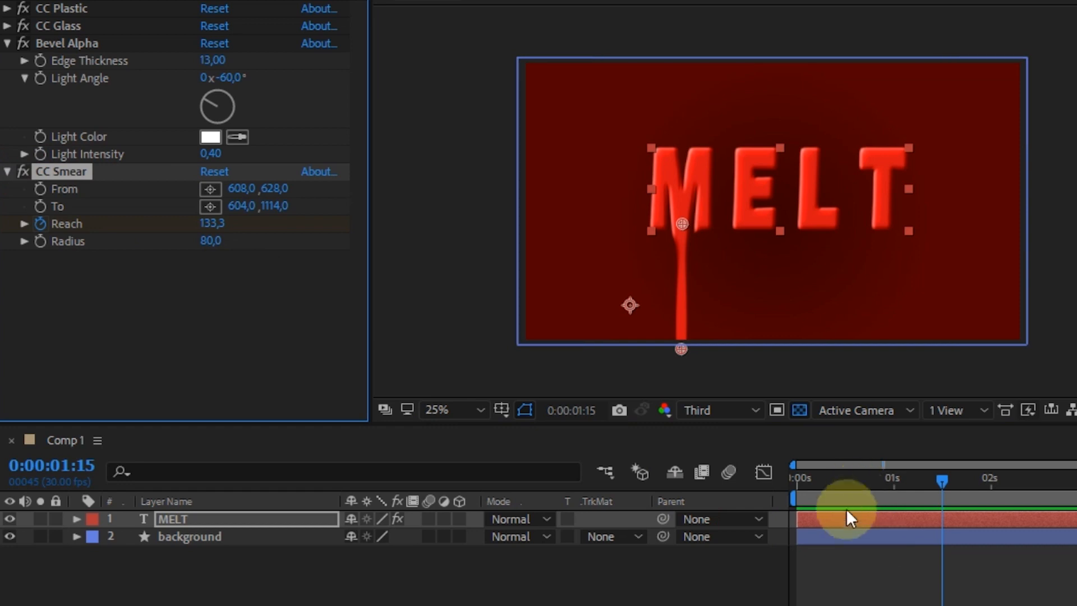
# Reveal the Reach keyframes, select both and apply Easy Ease Out to them.
pyautogui.press('u')
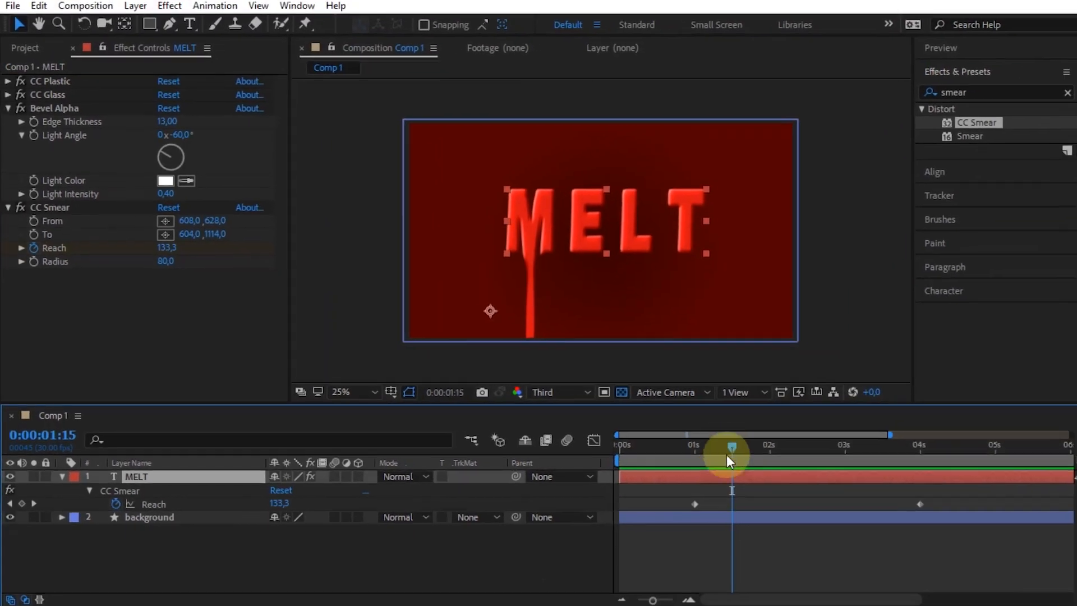
pyautogui.moveTo(728, 448); pyautogui.dragTo(693, 447)
pyautogui.moveTo(679, 500); pyautogui.dragTo(916, 503)
pyautogui.rightClick(918, 503)
pyautogui.moveTo(920, 496)
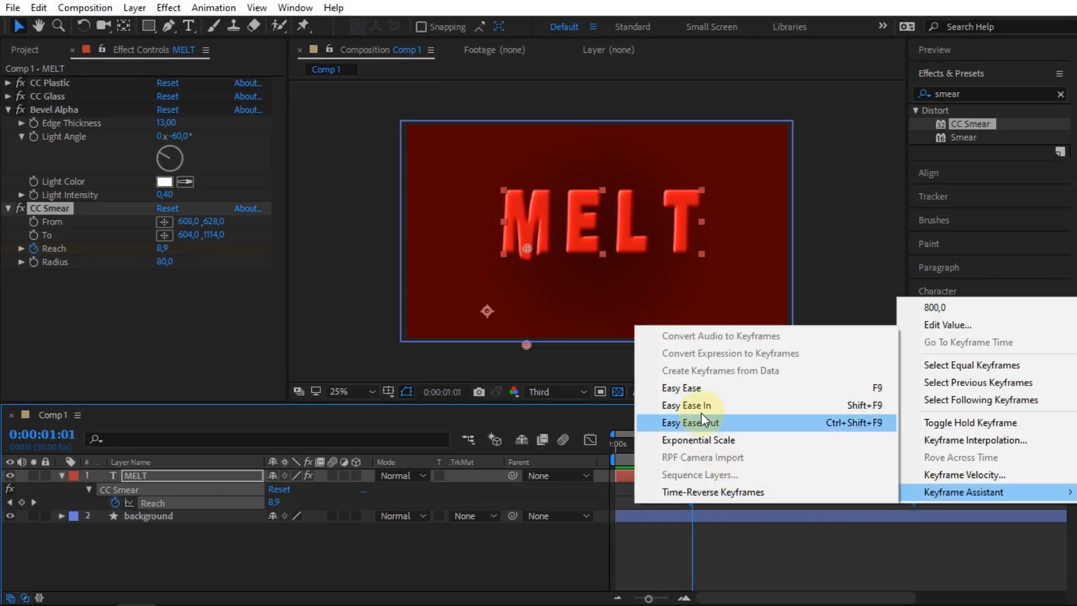
pyautogui.click(704, 422)
pyautogui.moveTo(688, 435); pyautogui.dragTo(728, 435)
pyautogui.moveTo(855, 445)
pyautogui.mouseDown()
pyautogui.moveTo(867, 445)
pyautogui.moveTo(668, 446)
pyautogui.moveTo(741, 452)
pyautogui.mouseUp()
pyautogui.click(143, 555)
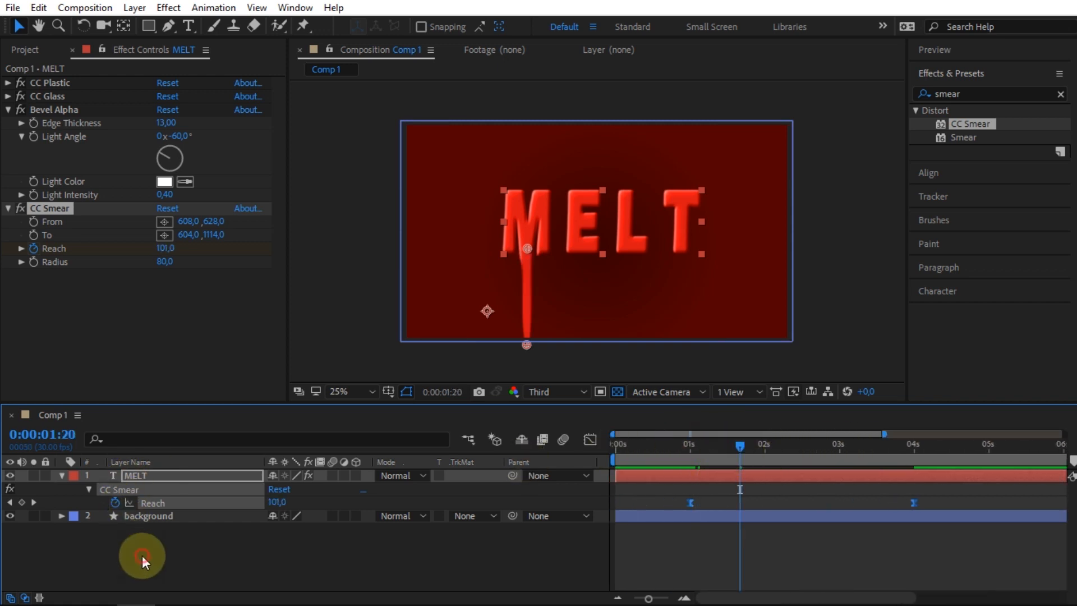
# Duplicate CC Smear and move the copy's From and To points to the right, under the E.
pyautogui.click(45, 211)
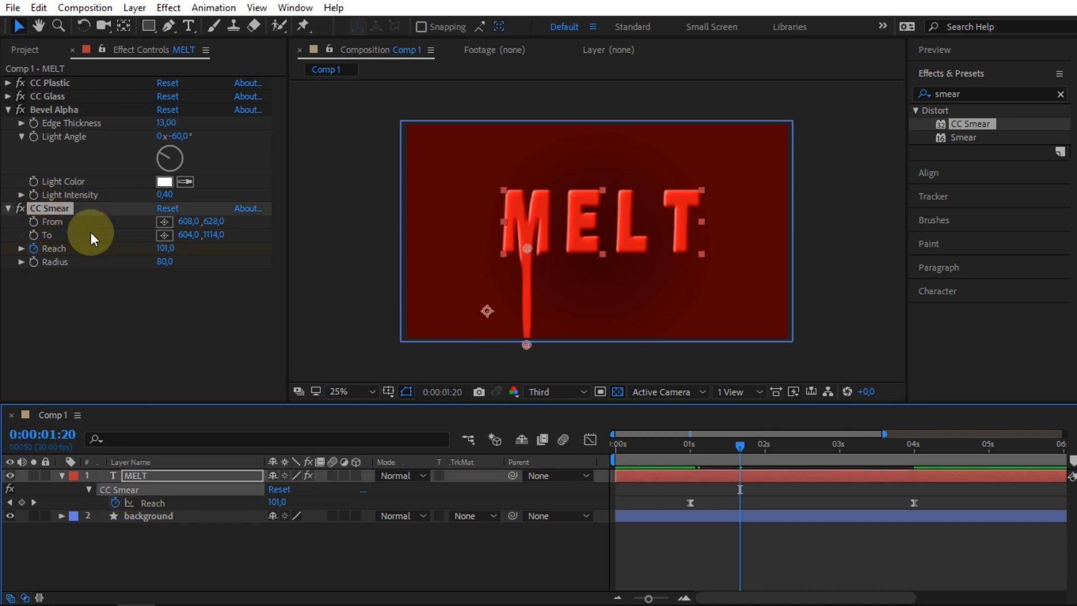
pyautogui.hotkey('ctrl', 'd')
pyautogui.click(8, 209)
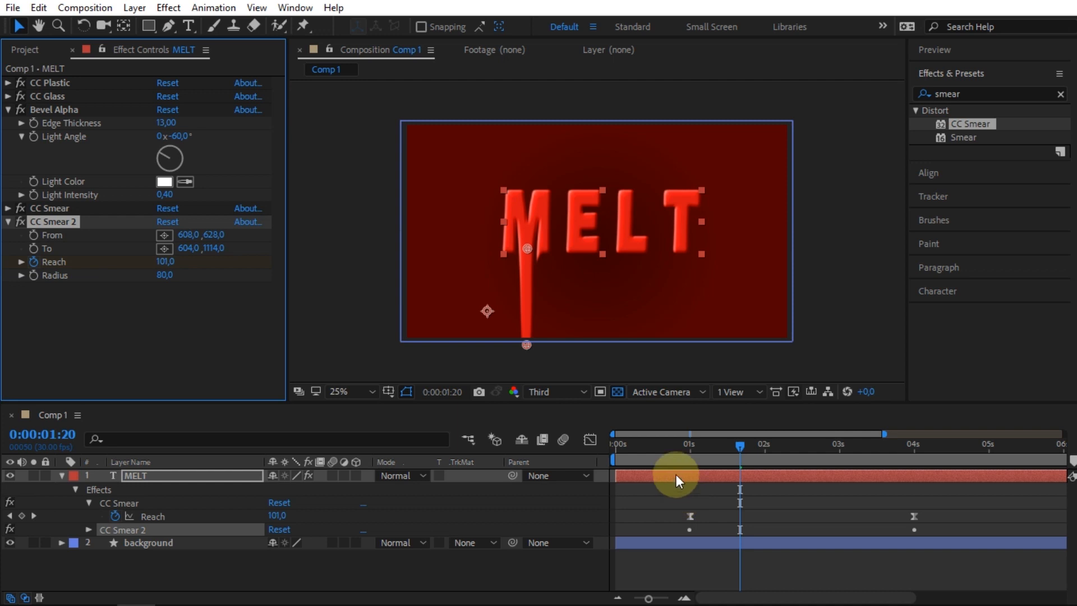
pyautogui.moveTo(526, 247); pyautogui.dragTo(580, 247)
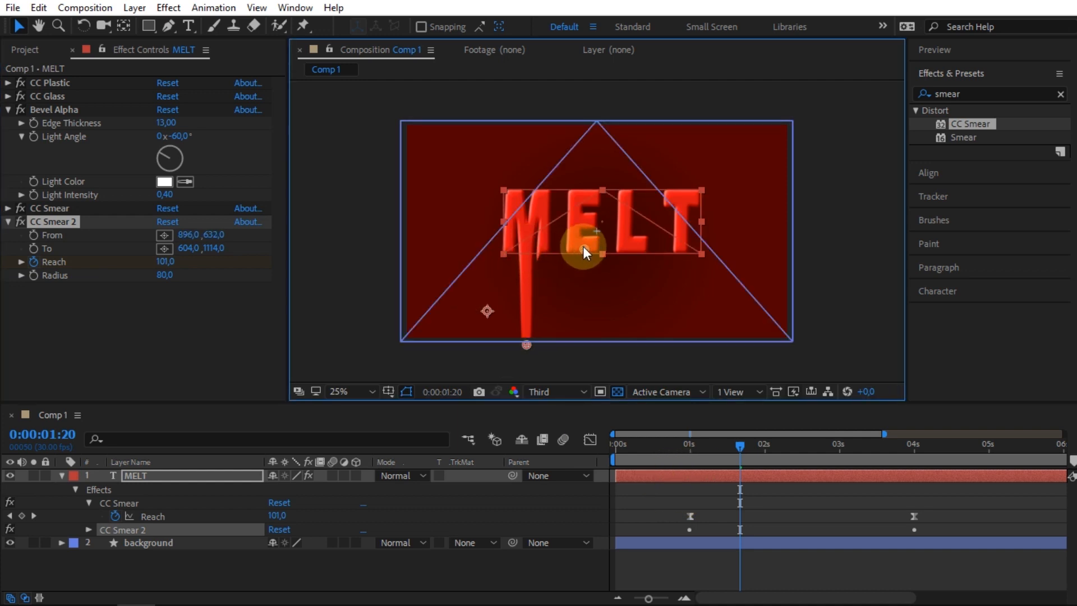
pyautogui.moveTo(530, 342); pyautogui.dragTo(587, 344)
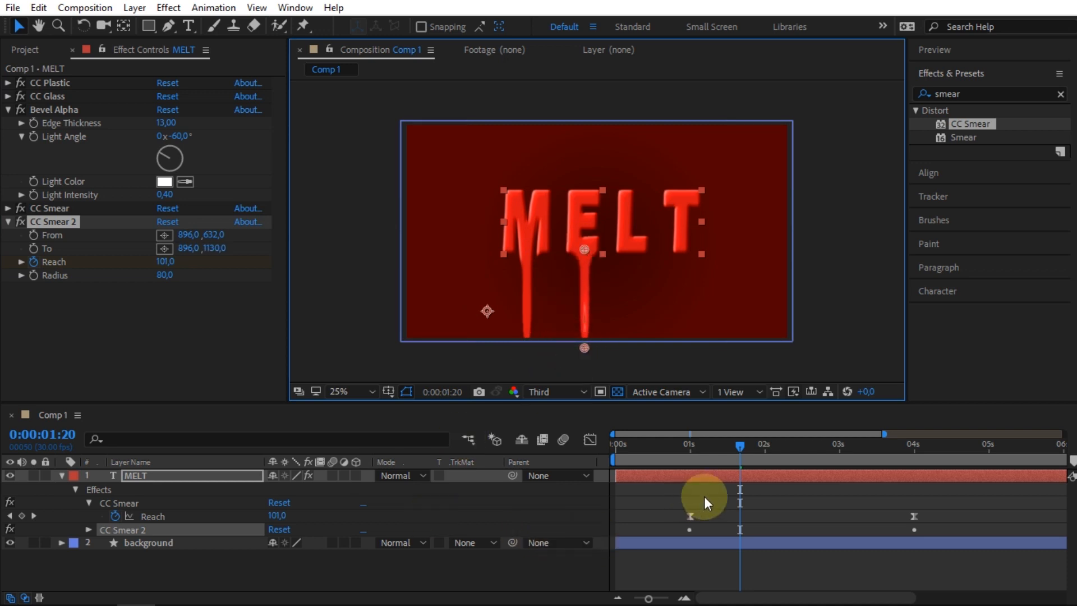
# Reveal CC Smear 2's Reach keyframes, select them and shift them later by about 1.5 seconds.
pyautogui.press('u')
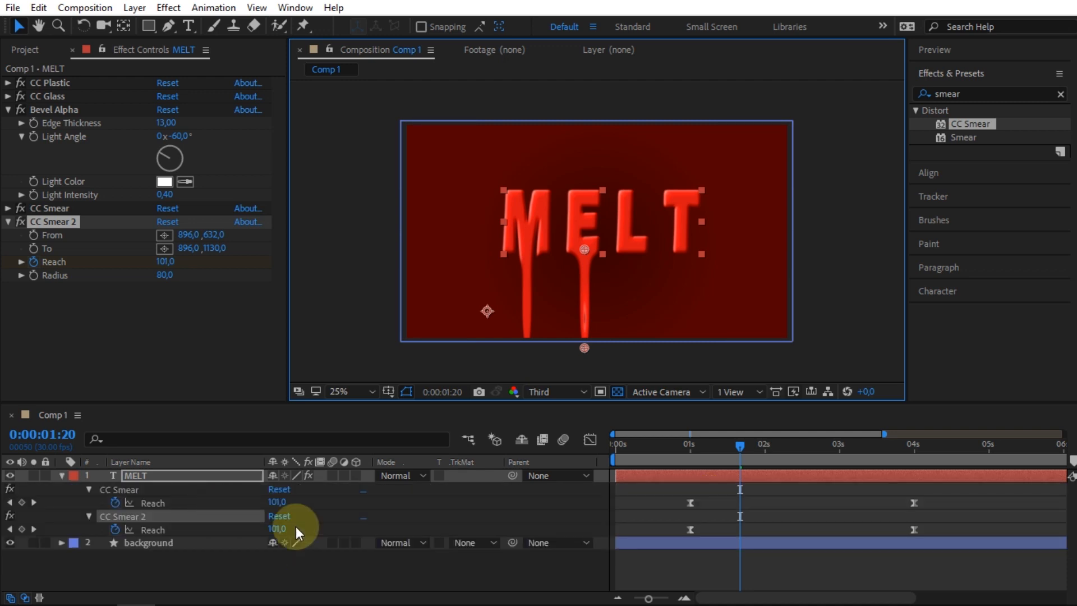
pyautogui.moveTo(738, 446)
pyautogui.mouseDown()
pyautogui.moveTo(759, 445)
pyautogui.moveTo(725, 507)
pyautogui.moveTo(805, 531)
pyautogui.mouseUp()
pyautogui.moveTo(679, 522); pyautogui.dragTo(920, 534)
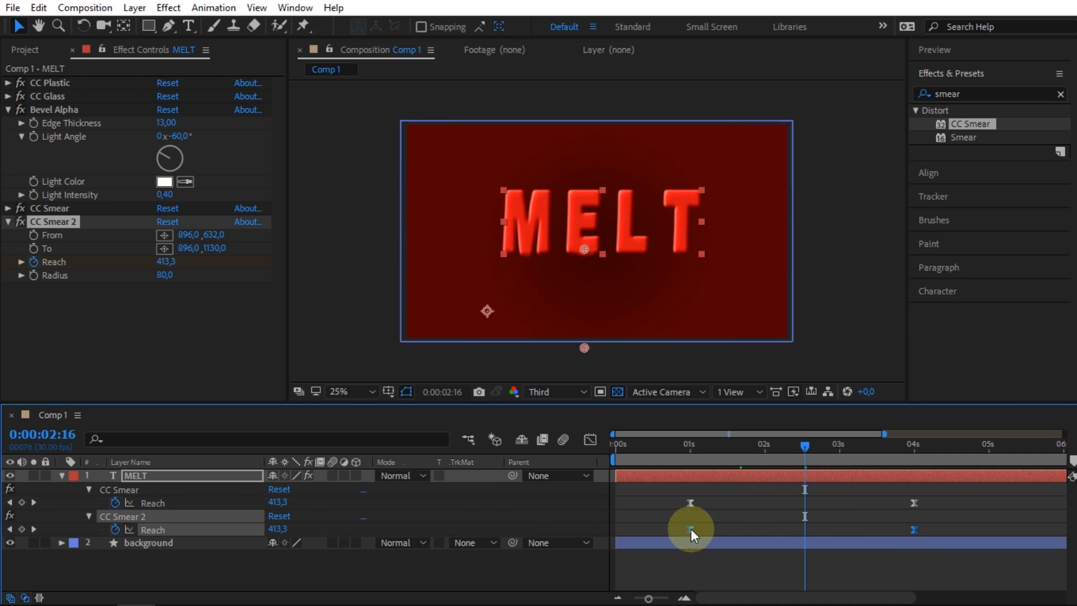
pyautogui.moveTo(690, 529); pyautogui.dragTo(803, 529)
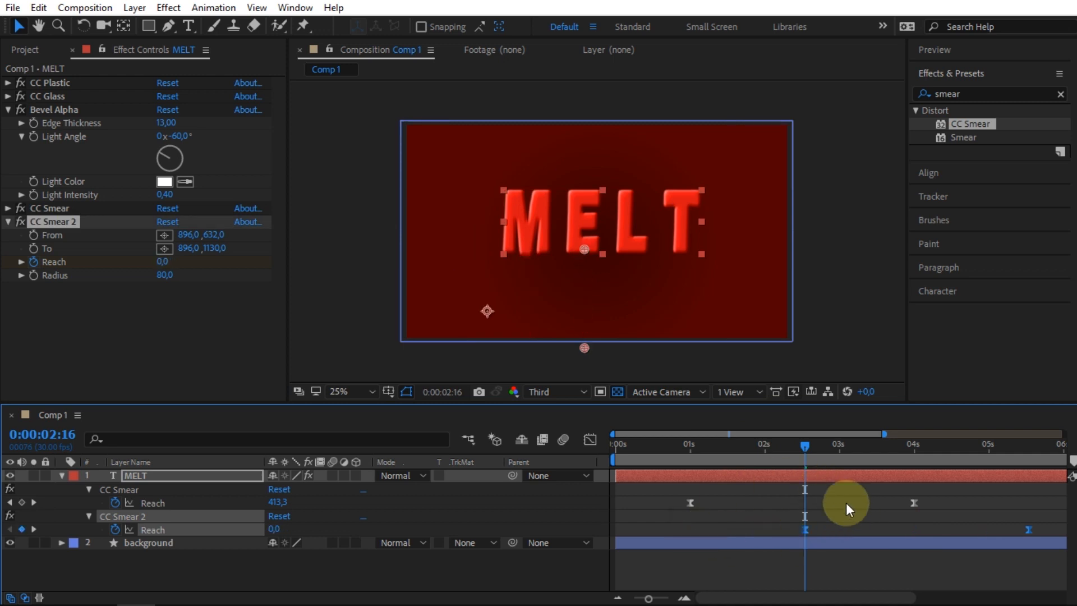
# Duplicate the smear into CC Smear 3 and CC Smear 4 with staggered Reach keyframes.
pyautogui.click(17, 195)
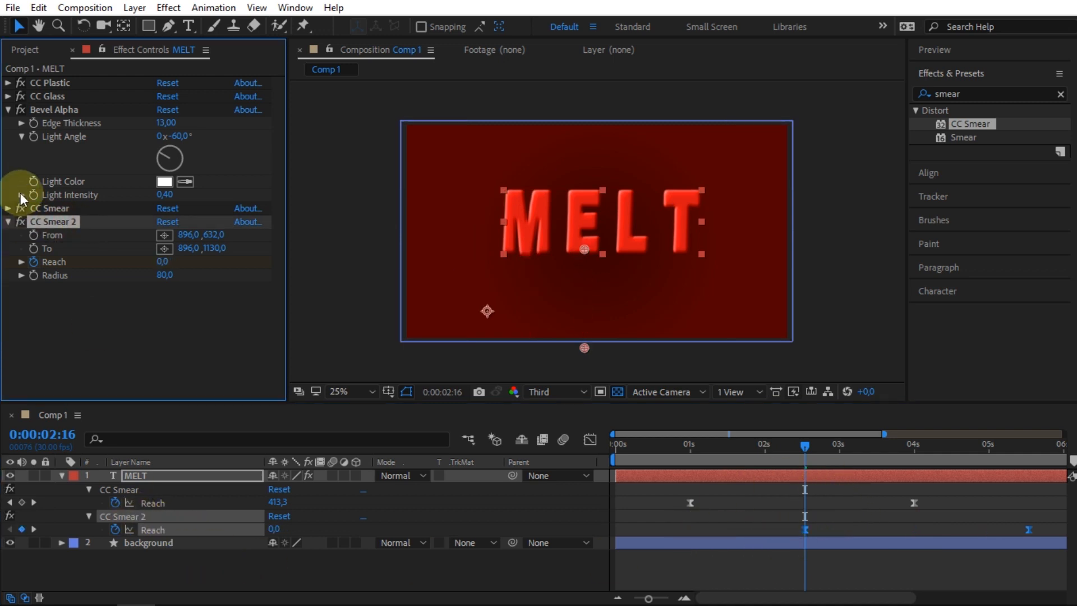
pyautogui.click(8, 222)
pyautogui.hotkey('ctrl', 'd')
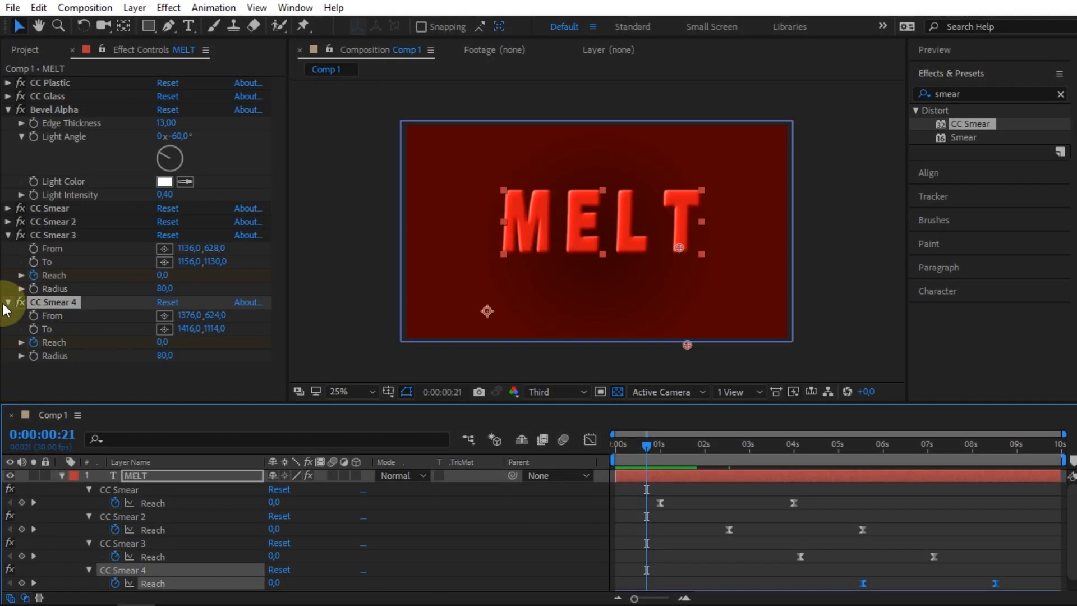
pyautogui.click(8, 301)
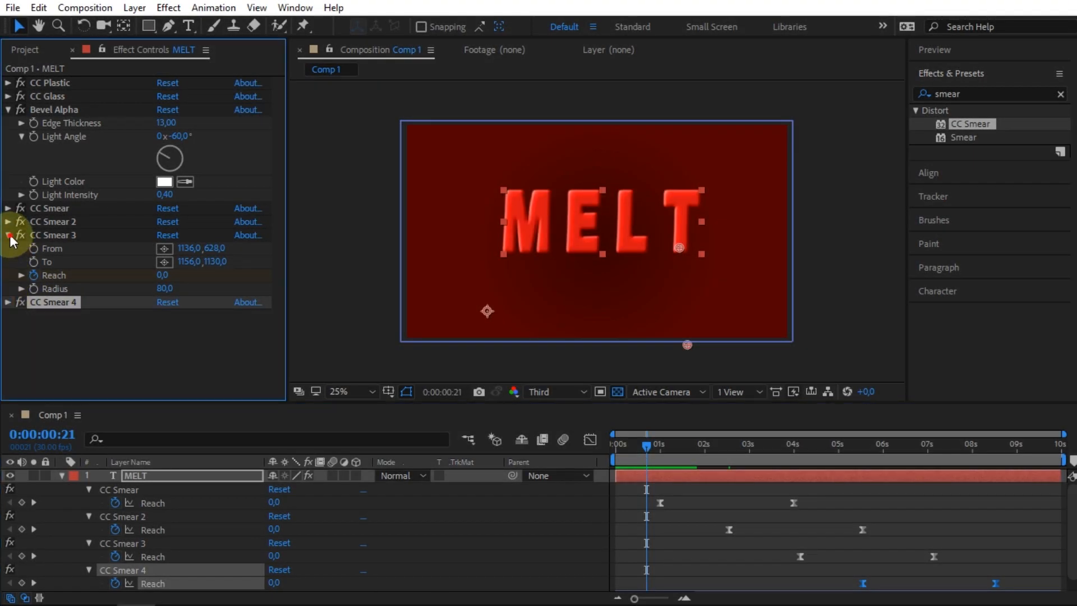
# At 1 second, set a From keyframe on CC Smear and nudge its From point slightly left.
pyautogui.click(8, 235)
pyautogui.click(8, 209)
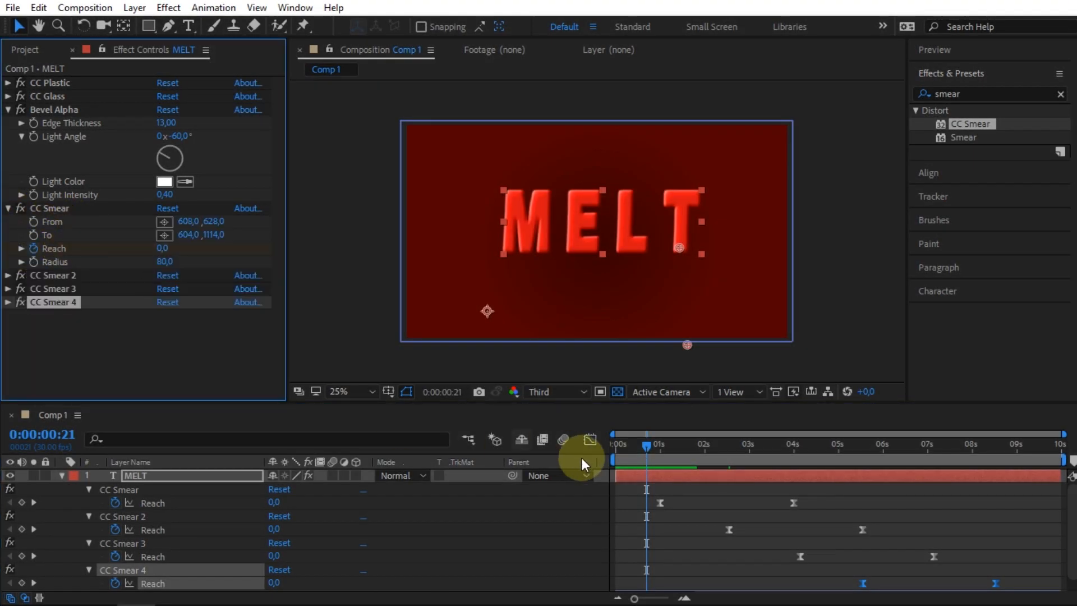
pyautogui.click(648, 445)
pyautogui.press('k')
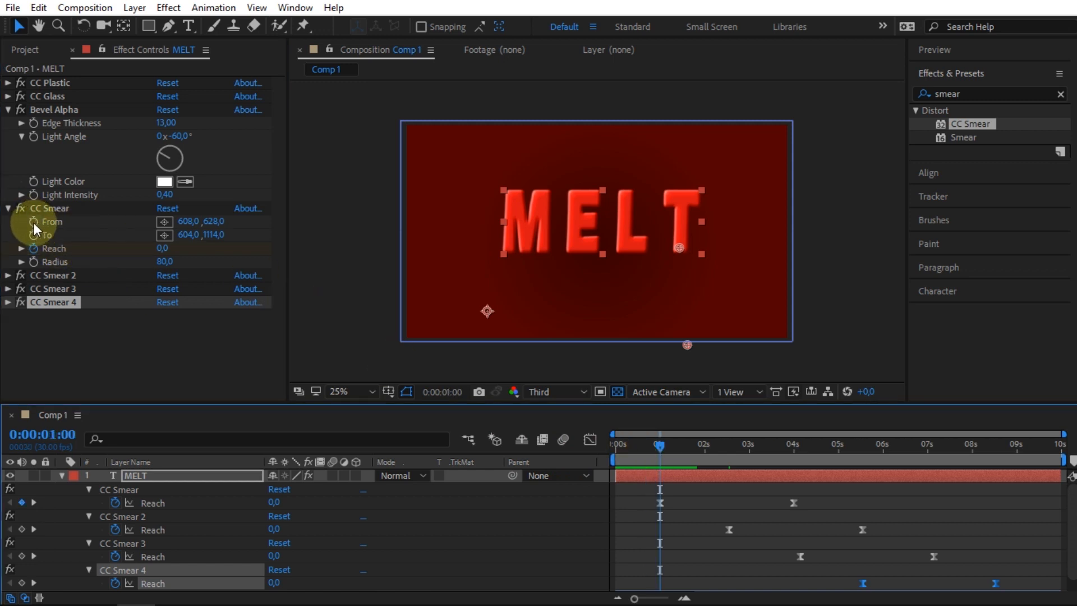
pyautogui.click(135, 489)
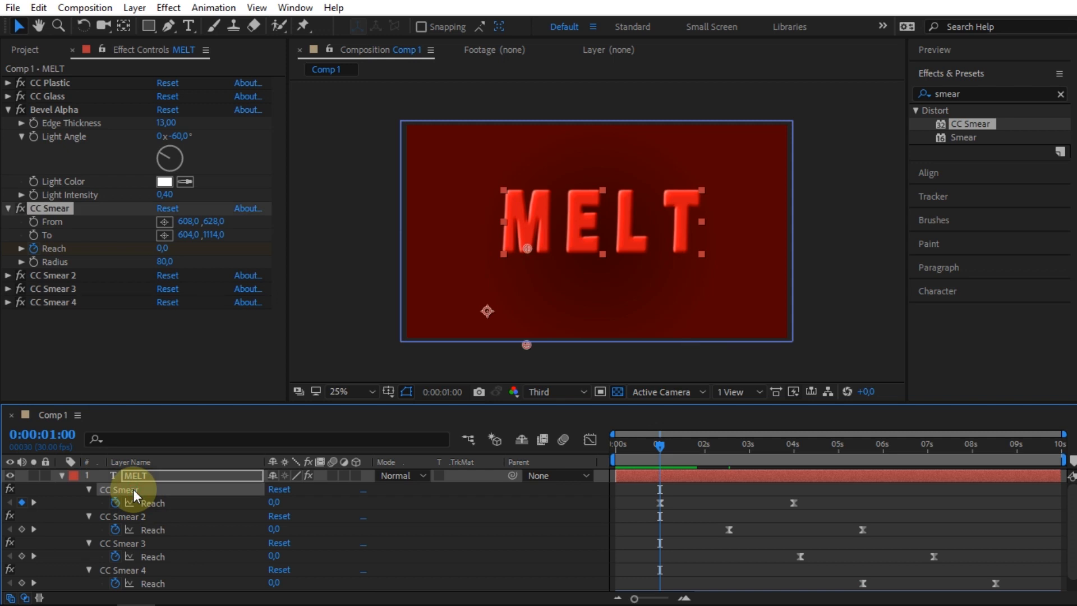
pyautogui.click(34, 221)
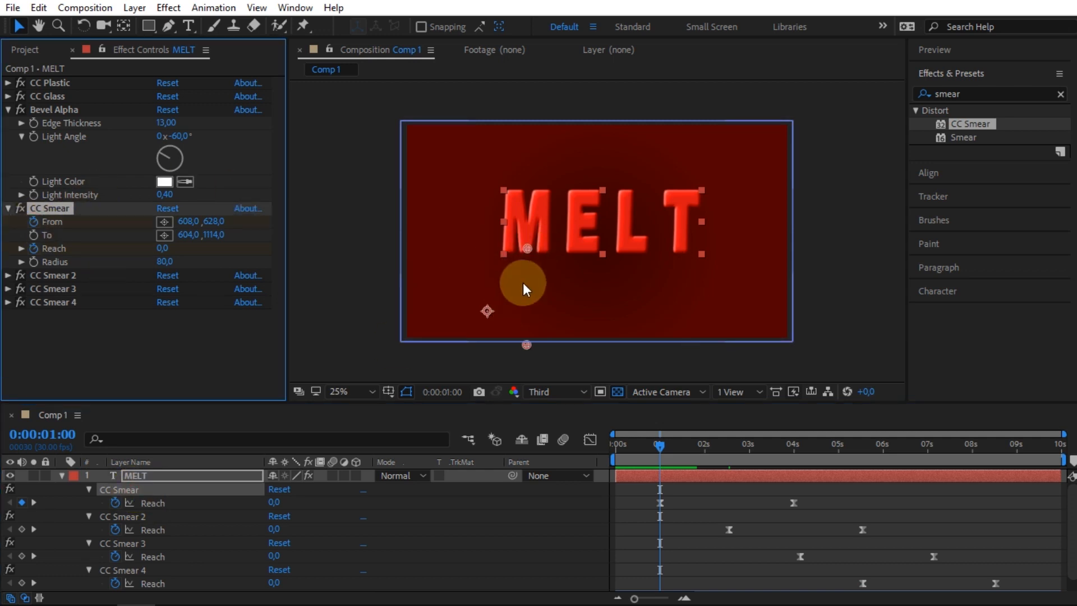
pyautogui.moveTo(527, 250); pyautogui.dragTo(507, 247)
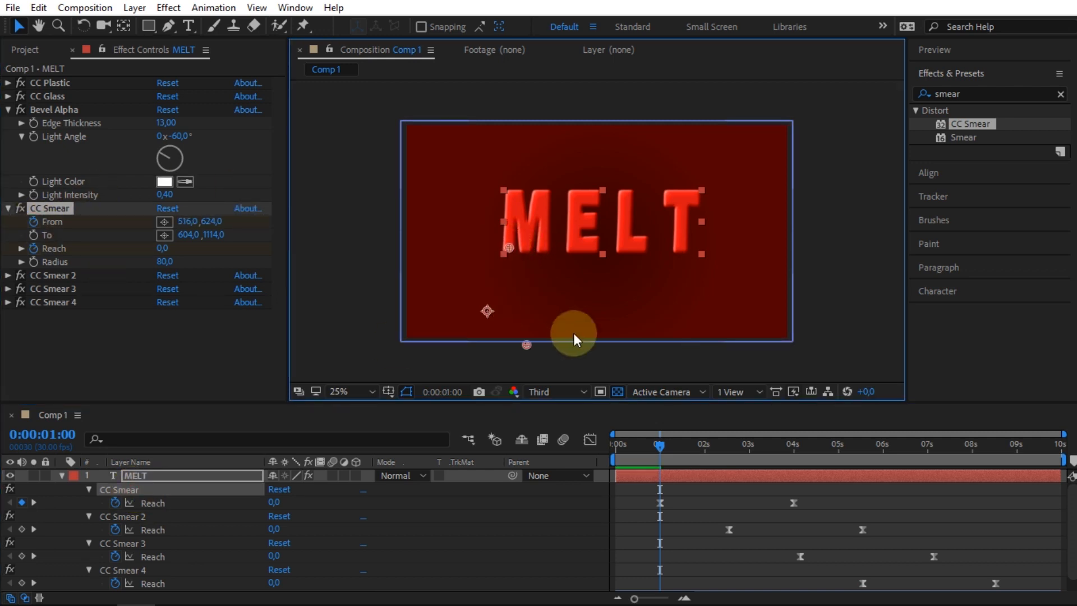
# Step ahead in time, drag CC Smear's From point to the right, and preview from 1 second.
pyautogui.hotkey('shift', 'pagedown')
pyautogui.hotkey('shift', 'pagedown')
pyautogui.hotkey('shift', 'pagedown')
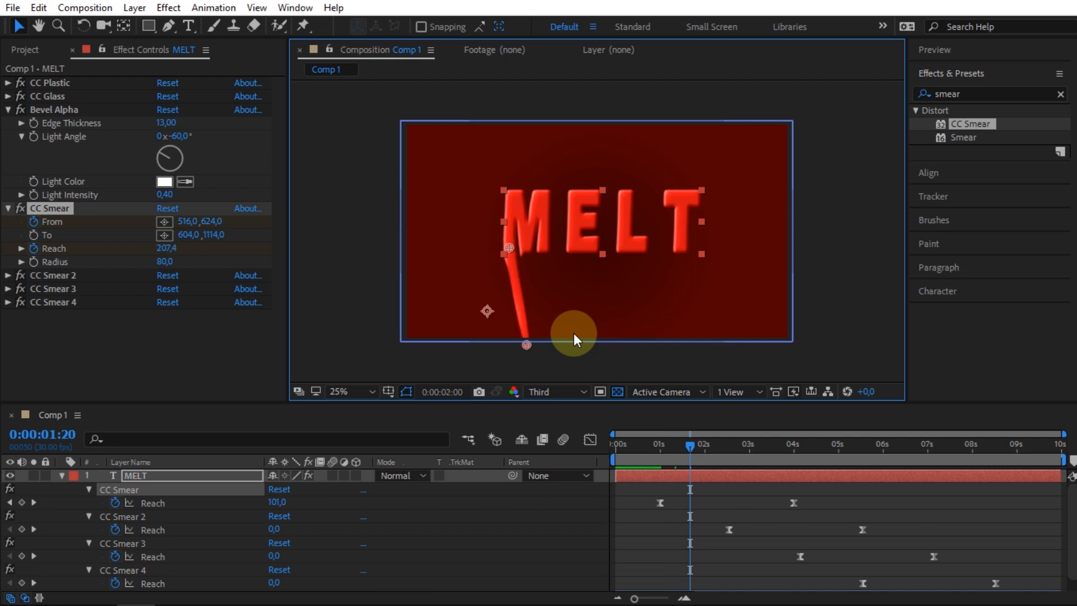
pyautogui.moveTo(512, 248); pyautogui.dragTo(544, 245)
pyautogui.click(659, 443)
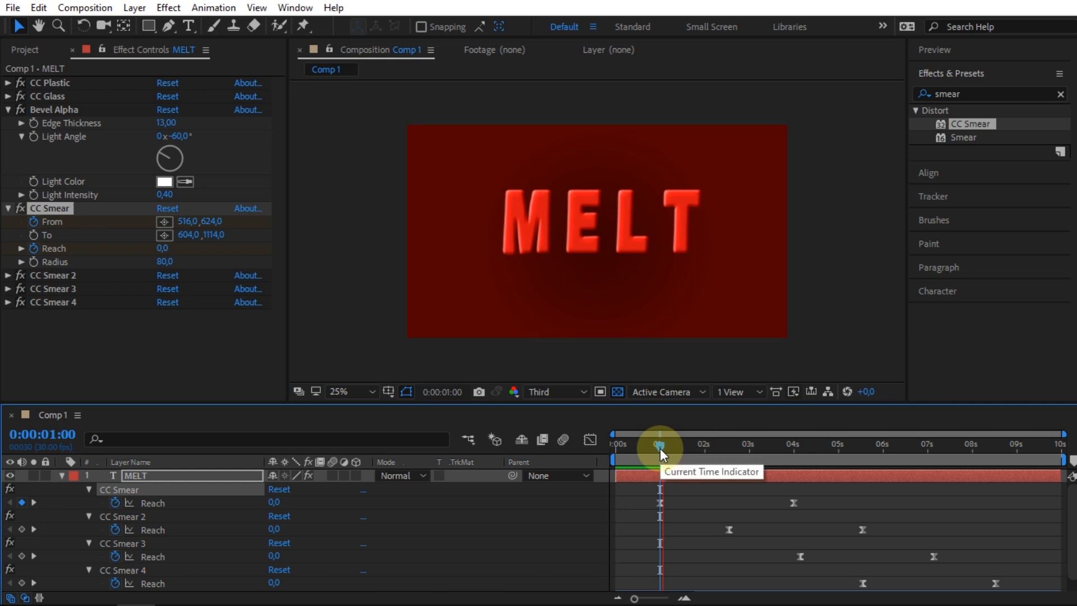
pyautogui.press('space')
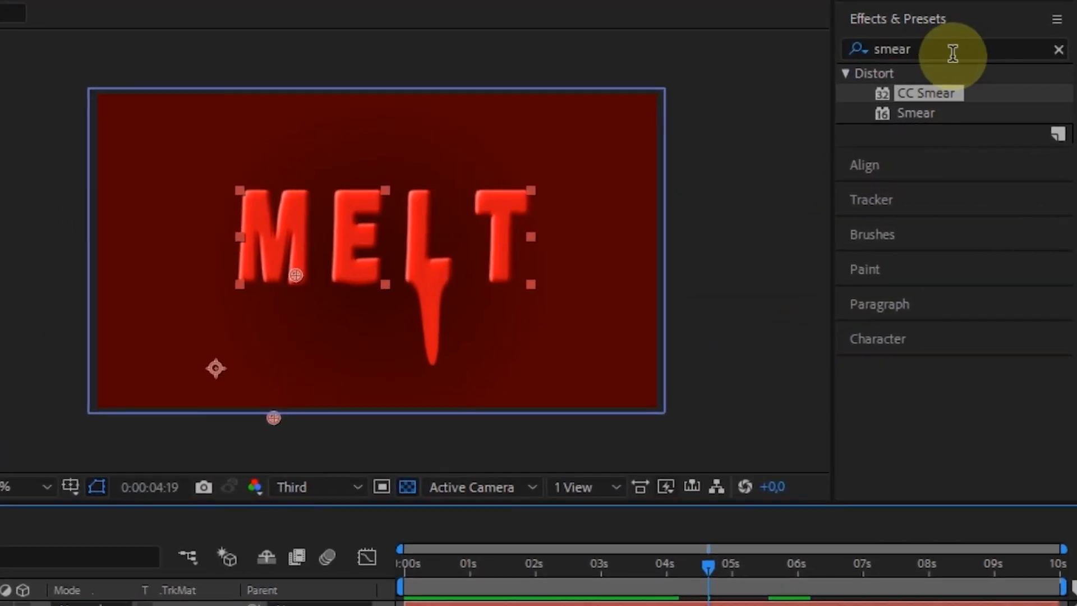
# Search the effects for turbulence and apply Turbulent Displace to the MELT layer.
pyautogui.click(848, 50)
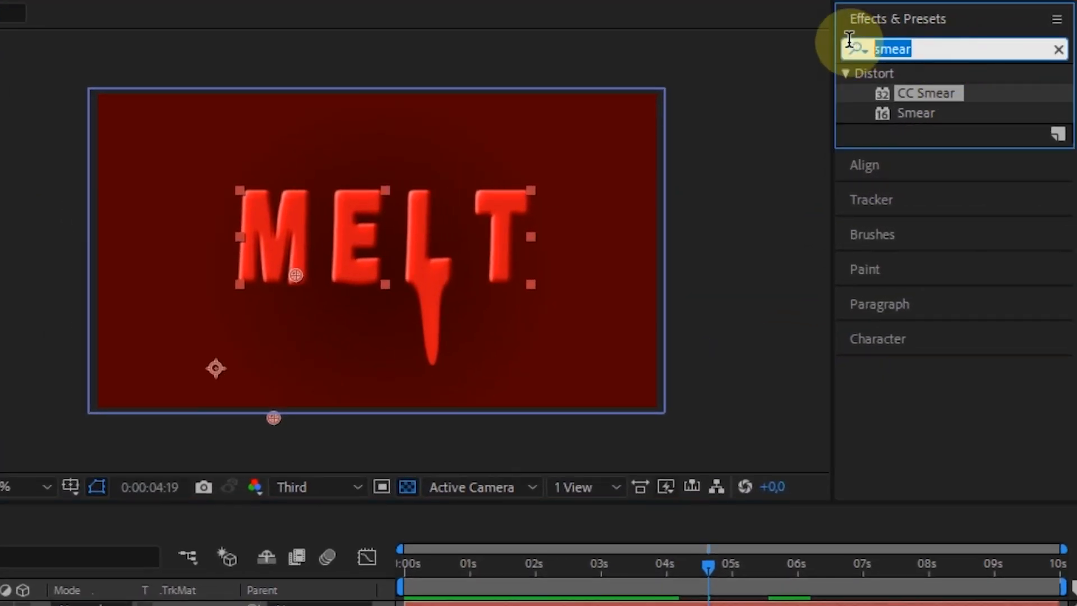
pyautogui.write('turbul')
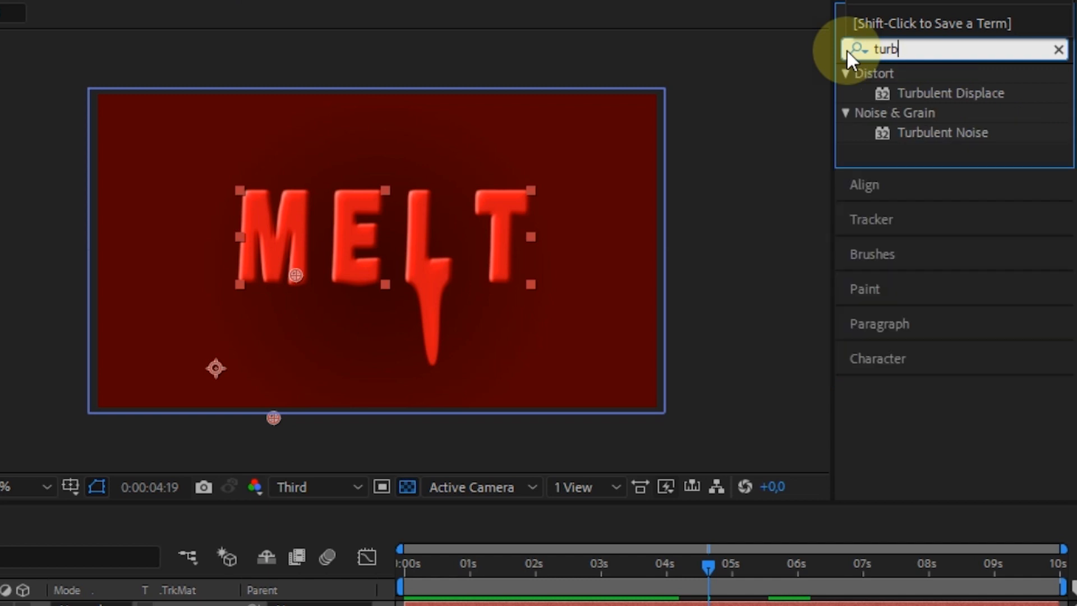
pyautogui.click(922, 94)
pyautogui.moveTo(919, 95); pyautogui.dragTo(85, 584)
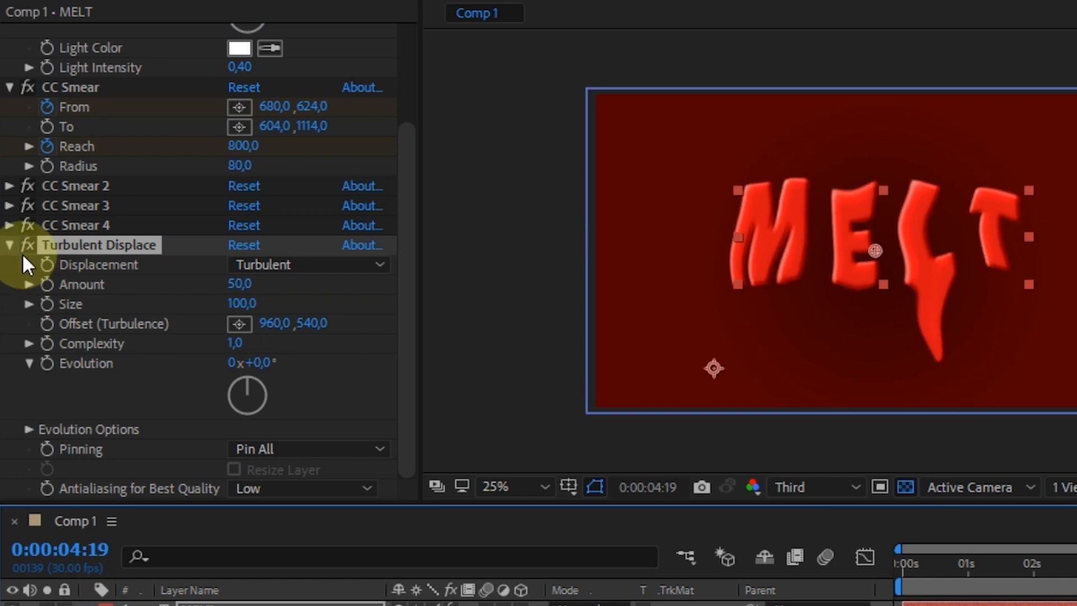
# Set Turbulent Displace's Displacement to Turbulent Smoother and its Amount to 15.
pyautogui.click(335, 264)
pyautogui.click(315, 374)
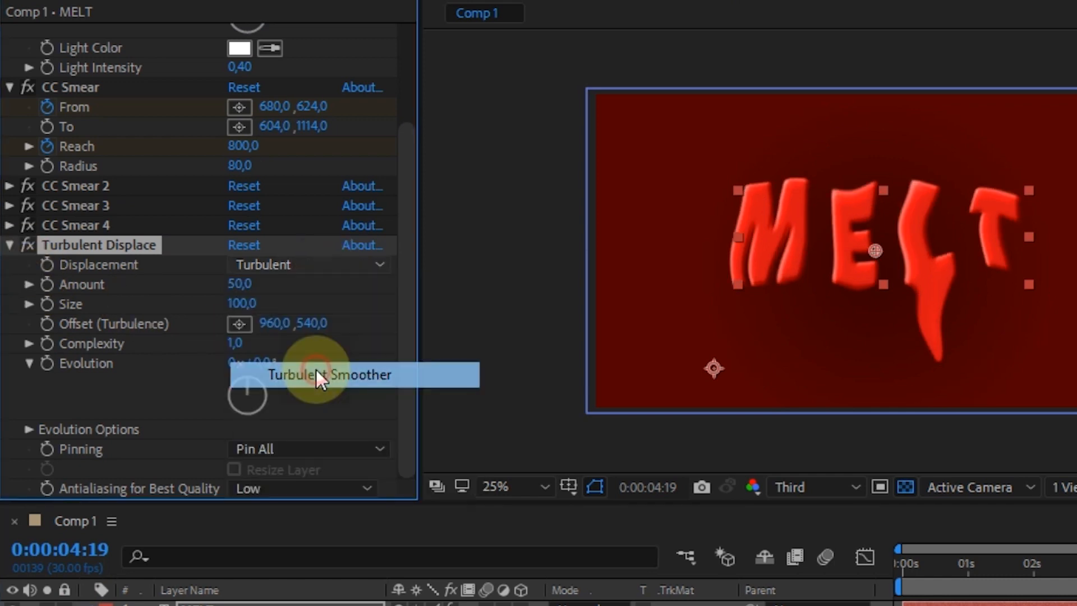
pyautogui.click(236, 283)
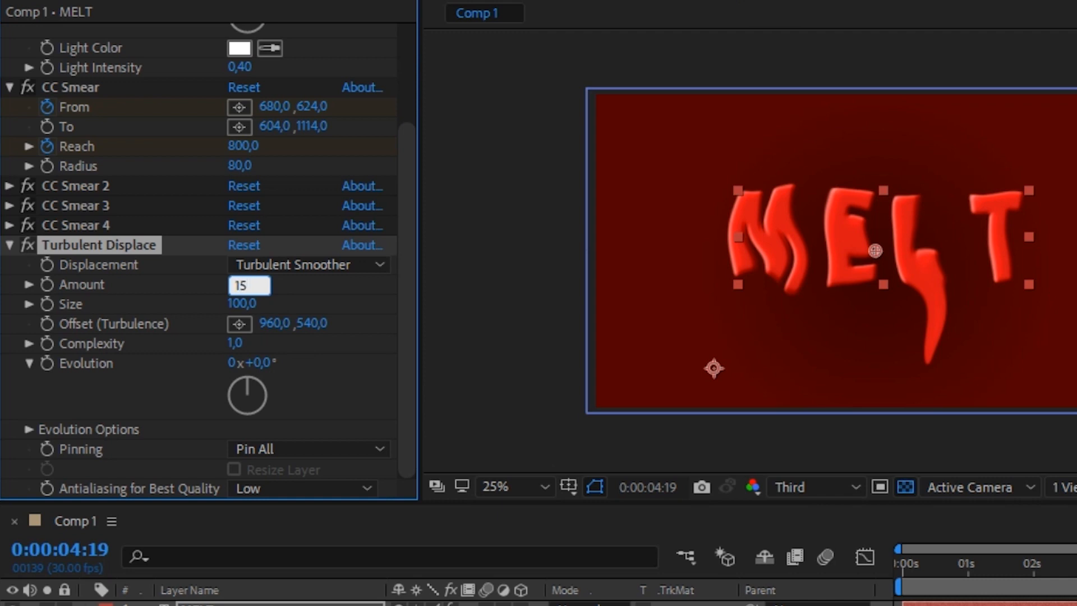
pyautogui.write('15')
pyautogui.press('Return')
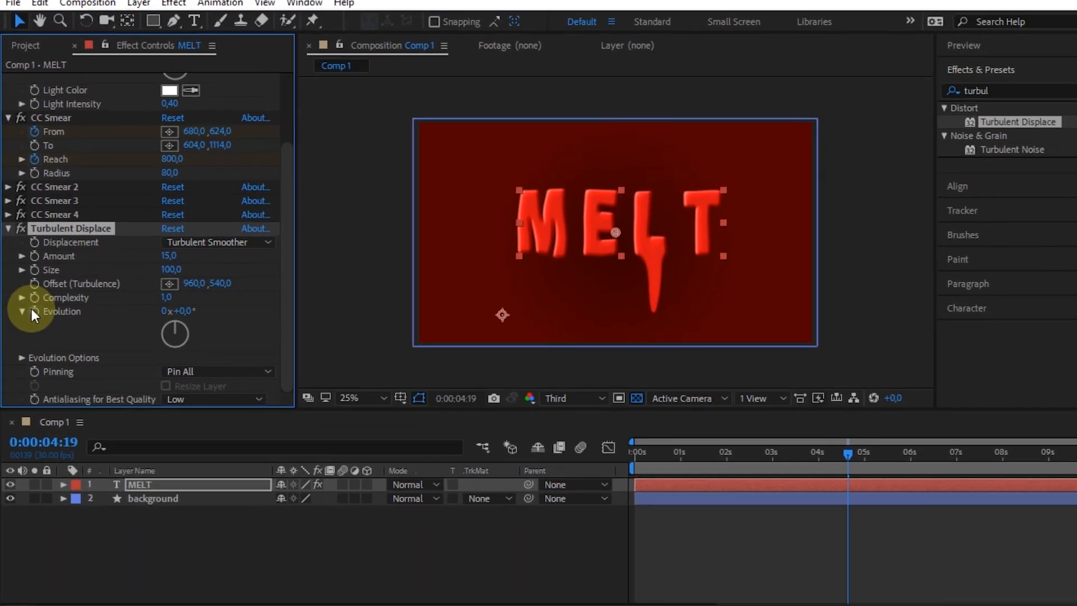
# Add the expression time*55 to Turbulent Displace's Evolution.
pyautogui.click(43, 362)
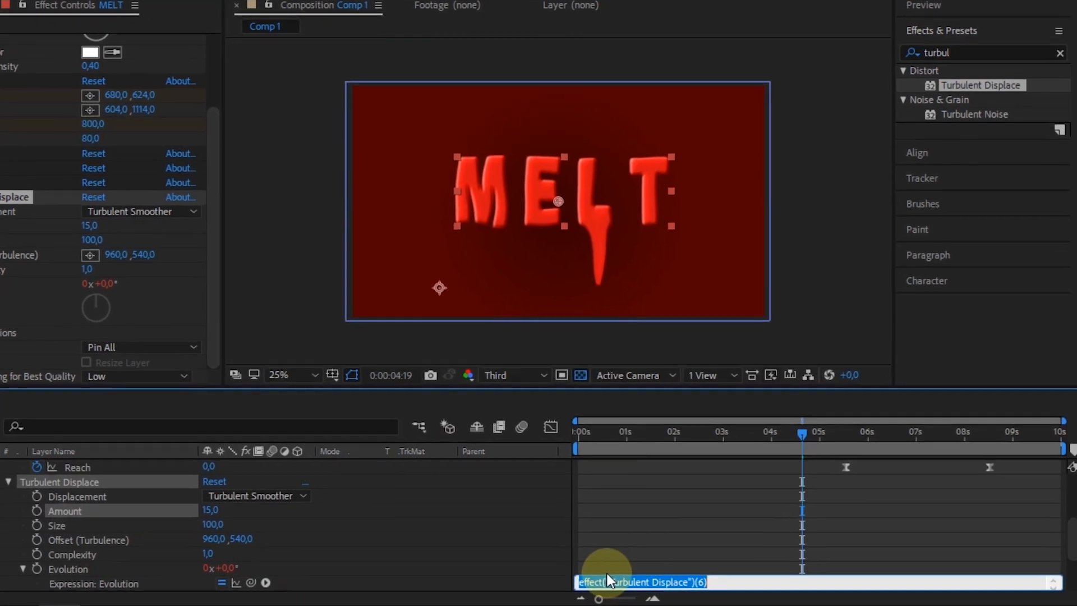
pyautogui.write('time')
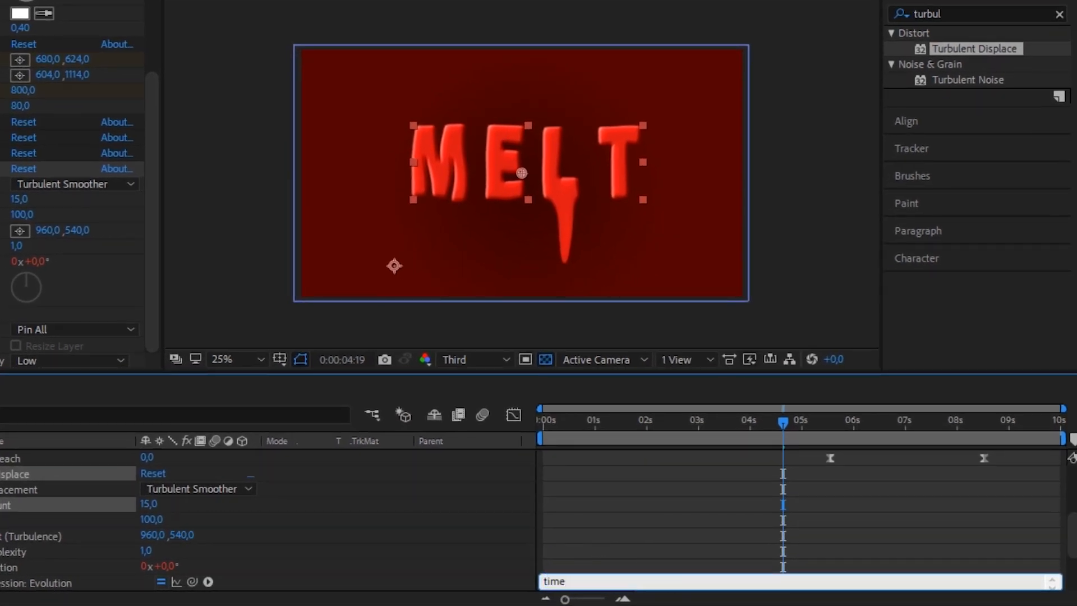
pyautogui.write('*')
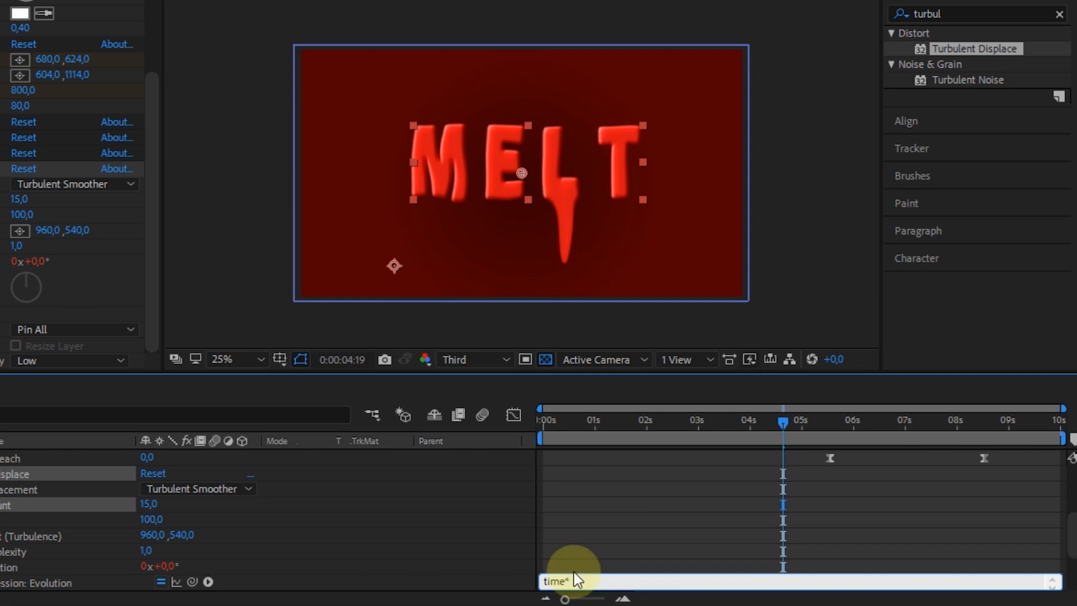
pyautogui.write('55')
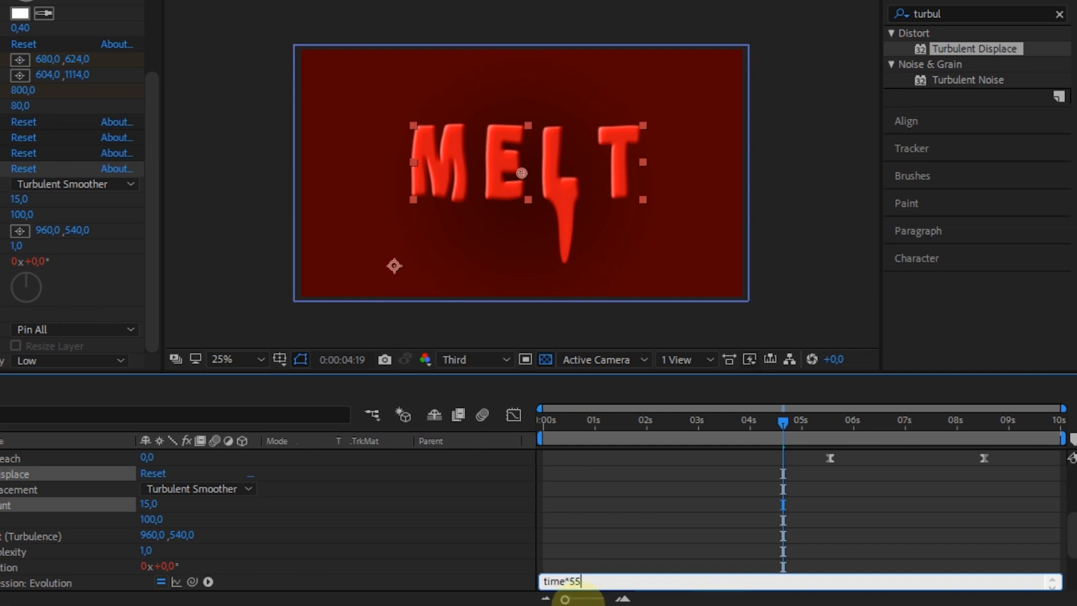
pyautogui.click(588, 543)
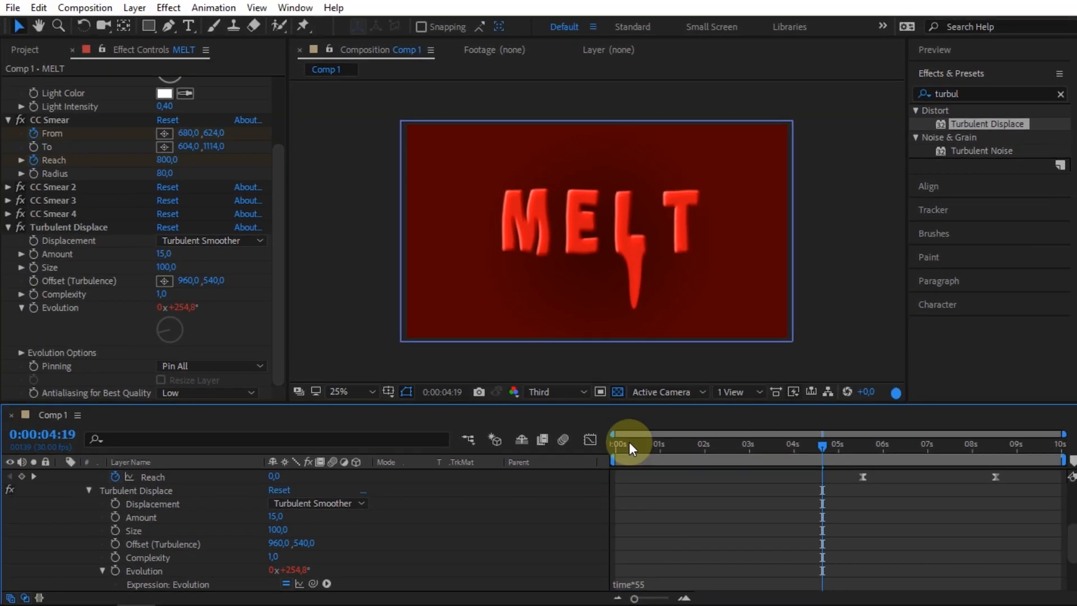
# Preview the animation from the start and collapse the layer's properties.
pyautogui.click(628, 443)
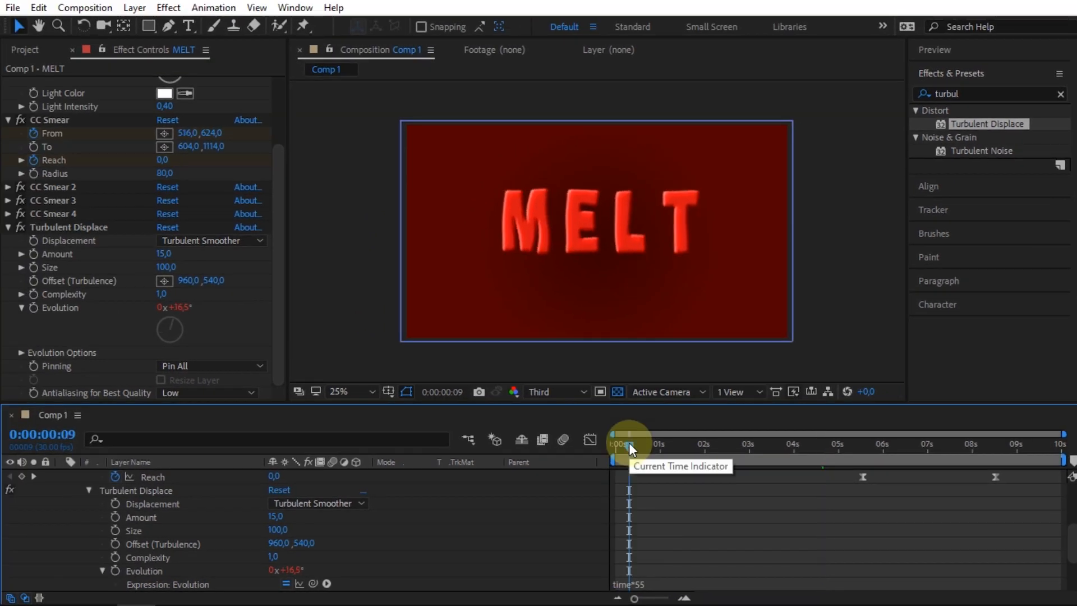
pyautogui.press('space')
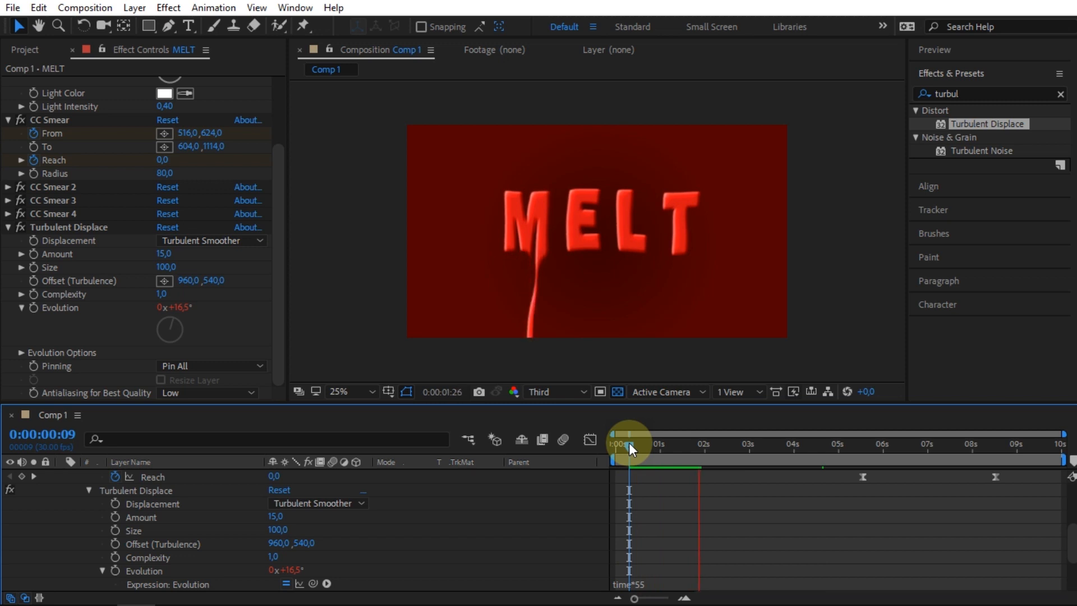
pyautogui.scroll(3, 725, 503)
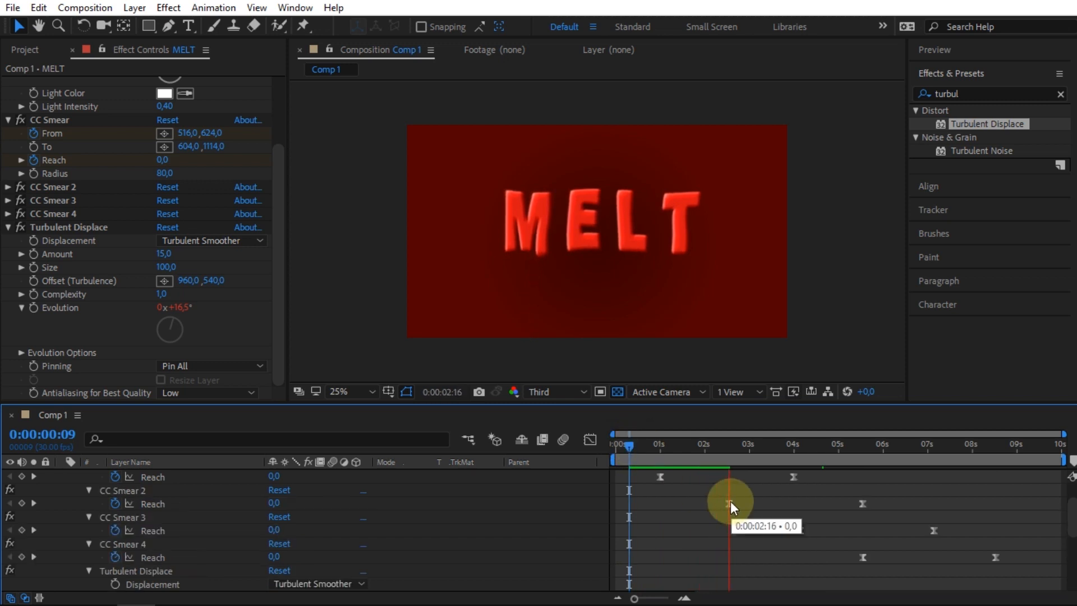
pyautogui.click(730, 501)
pyautogui.scroll(2, 99, 532)
pyautogui.press('u')
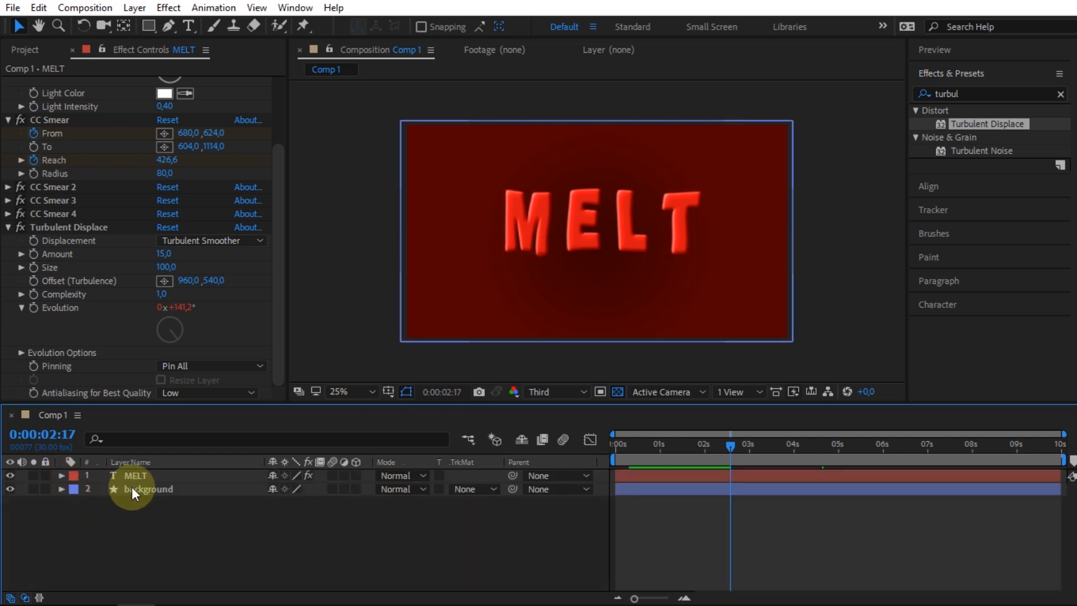
# Duplicate the background layer.
pyautogui.click(133, 487)
pyautogui.press('Return')
pyautogui.hotkey('ctrl', 'd')
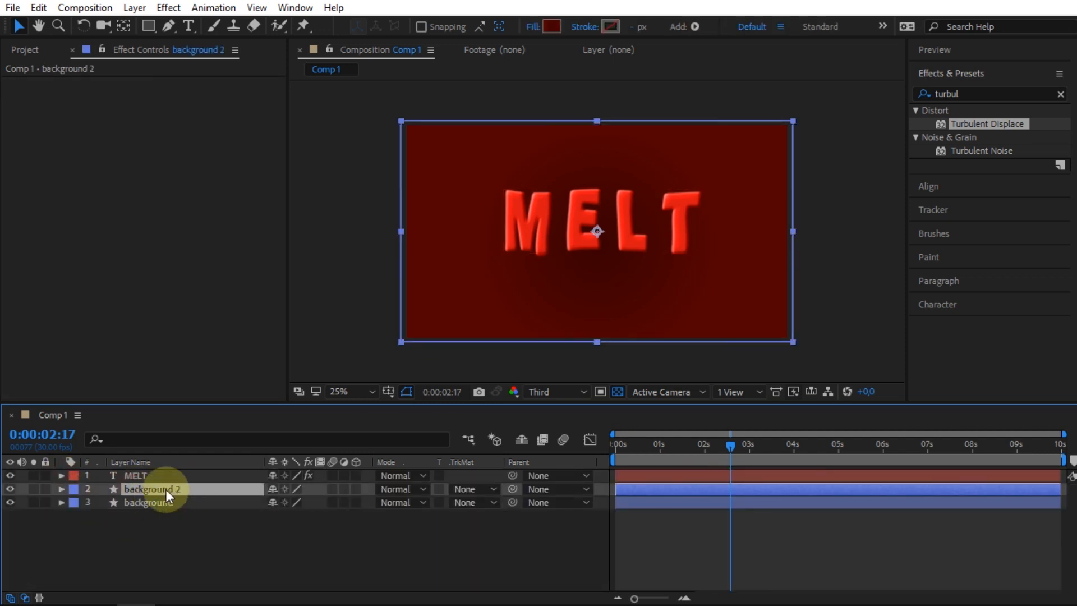
# Search the effects for bub and apply CC Bubbles to the duplicated background layer.
pyautogui.hotkey('ctrl', 'f')
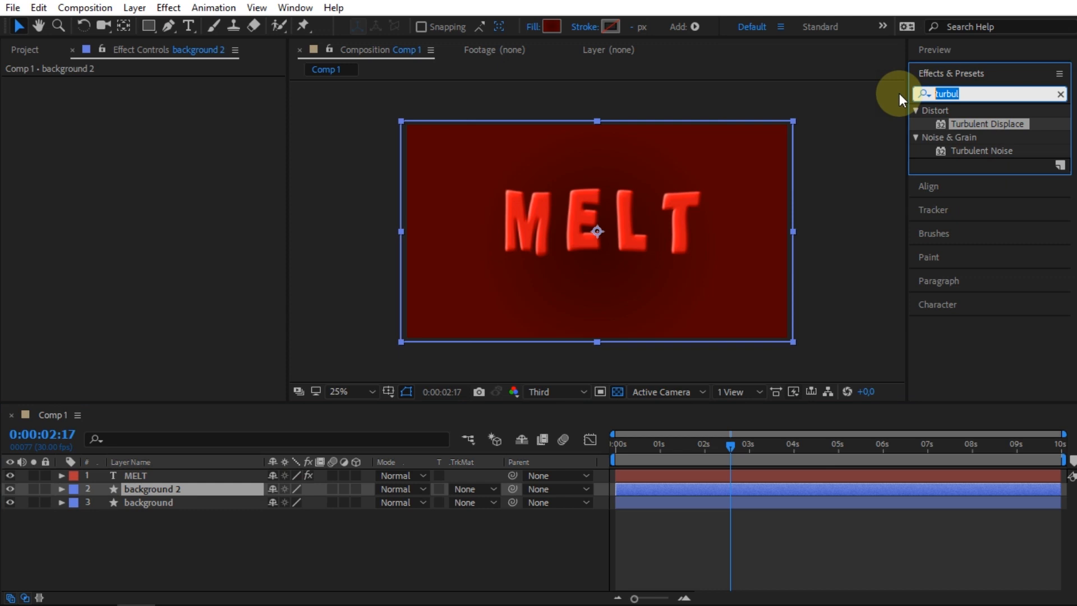
pyautogui.write('bub')
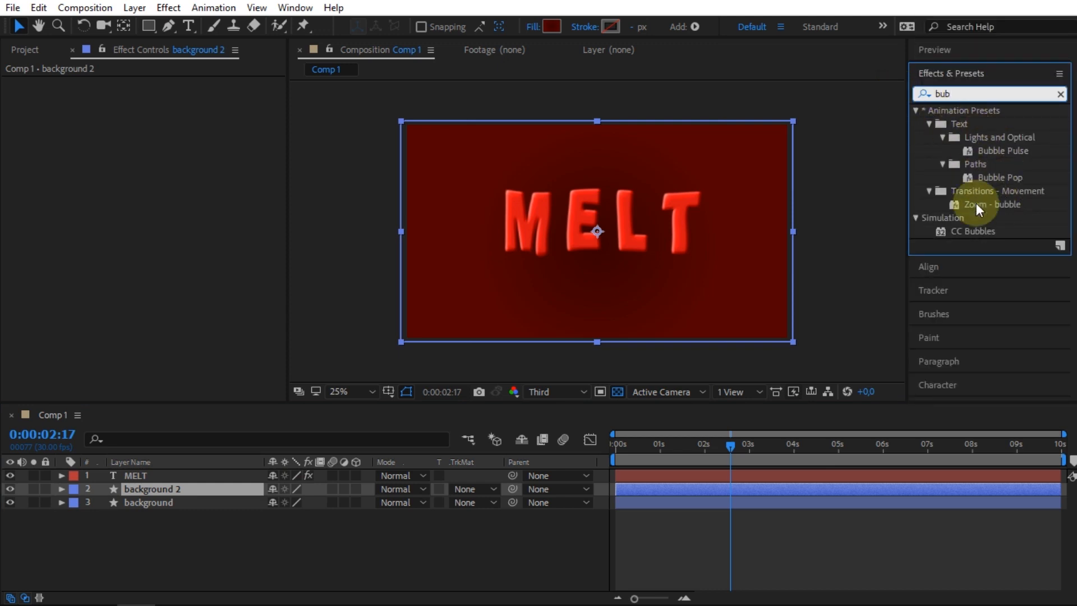
pyautogui.click(978, 230)
pyautogui.moveTo(978, 227); pyautogui.dragTo(175, 486)
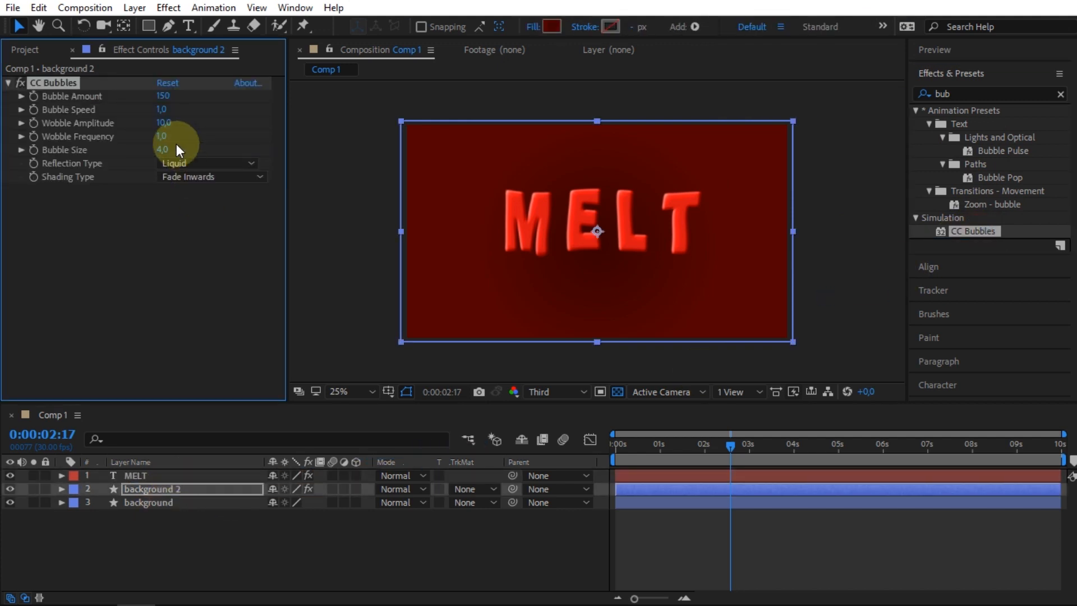
# Set CC Bubbles' Bubble Amount to 70, Bubble Speed to 0 and Shading Type to Fade Outwards.
pyautogui.click(163, 97)
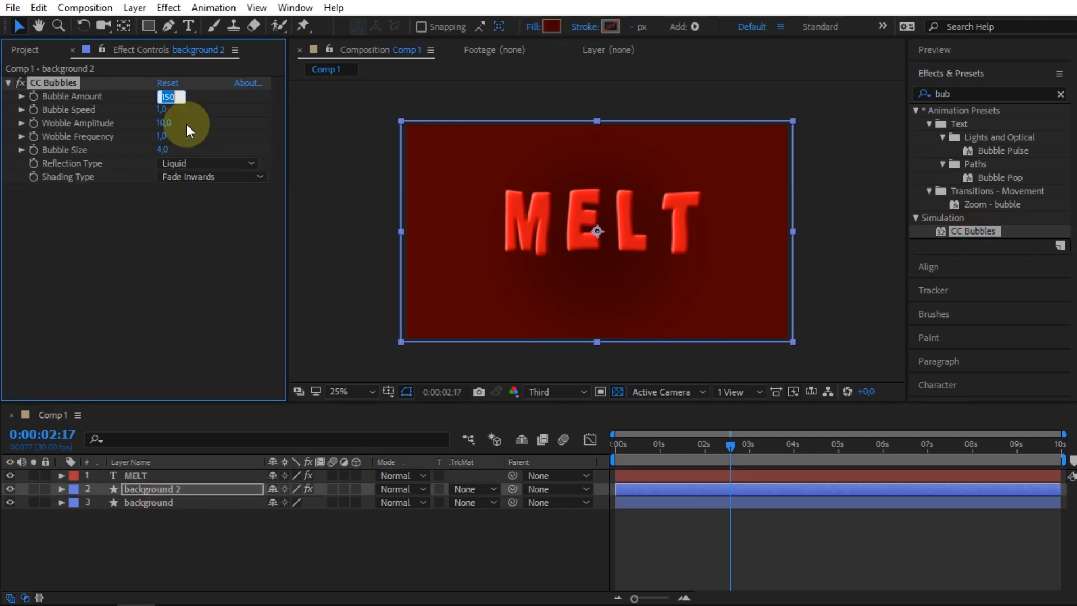
pyautogui.write('70')
pyautogui.click(160, 112)
pyautogui.write('0')
pyautogui.click(230, 116)
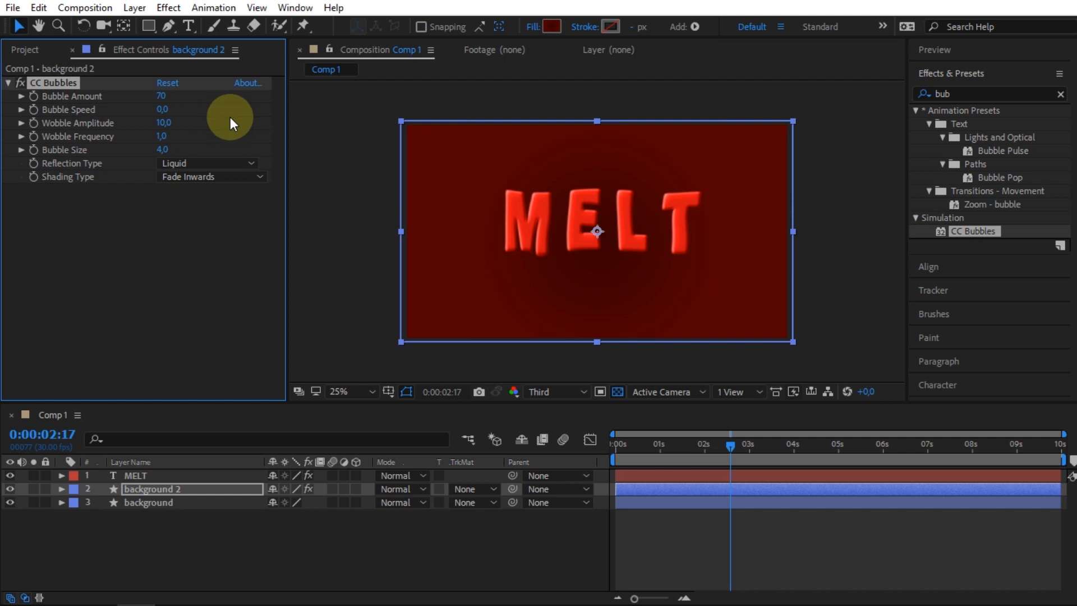
pyautogui.click(197, 175)
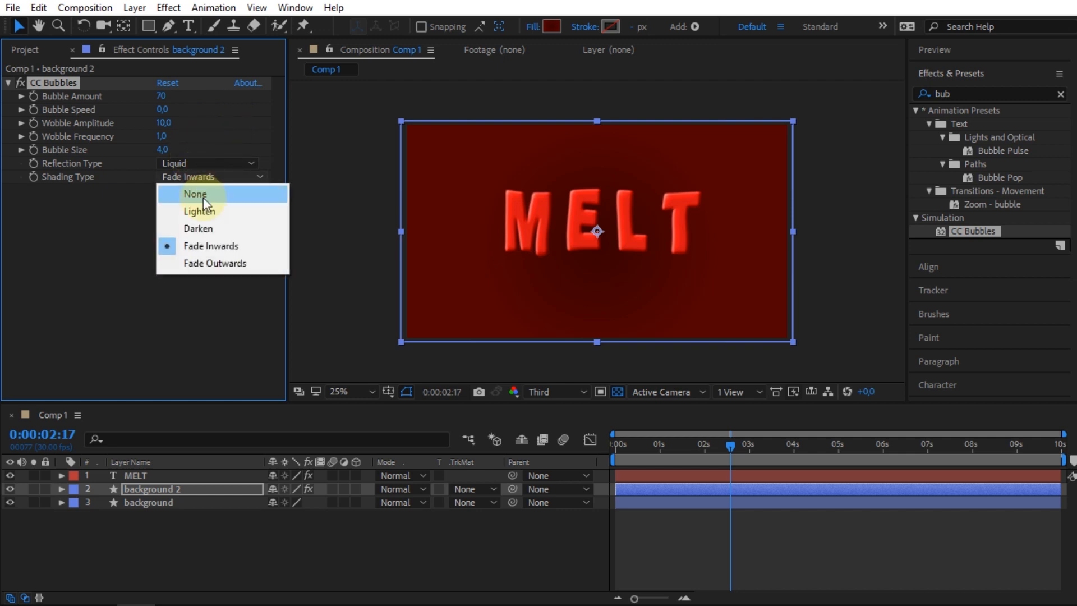
pyautogui.click(211, 263)
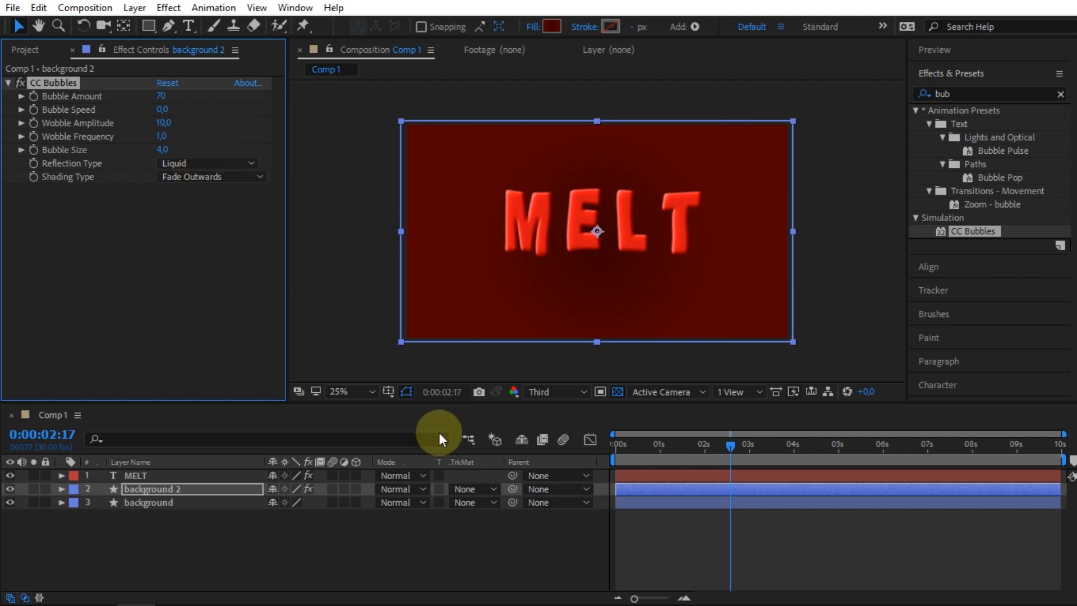
# Scrub to 2 seconds and hide the original background layer to inspect the bubbles alone.
pyautogui.moveTo(631, 443); pyautogui.dragTo(705, 443)
pyautogui.click(11, 502)
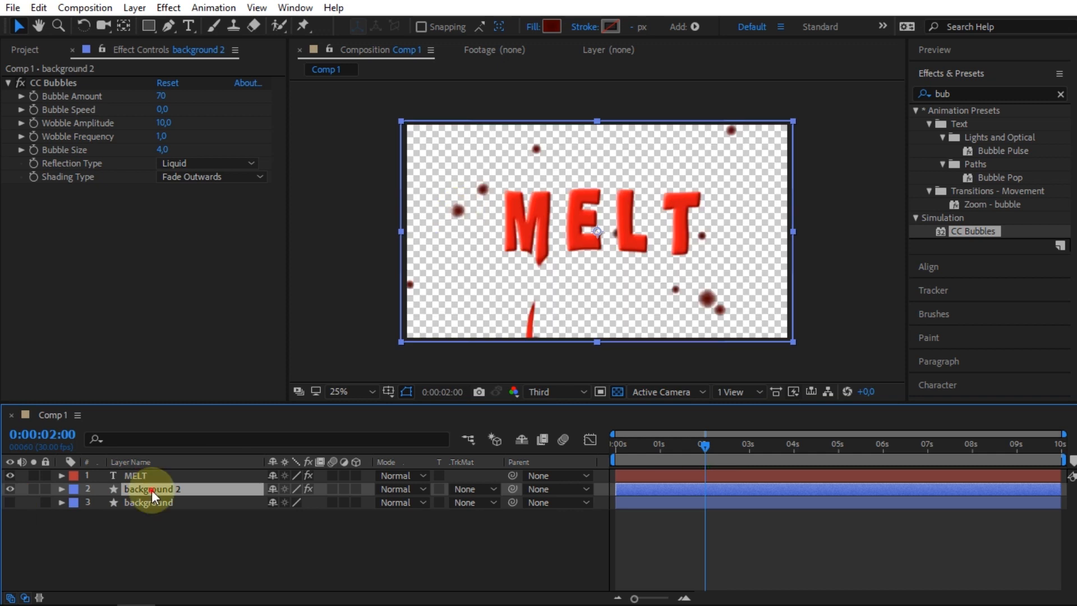
# Set the shape fill to a solid dark red color through the fill options and color picker.
pyautogui.click(534, 27)
pyautogui.click(464, 260)
pyautogui.click(515, 352)
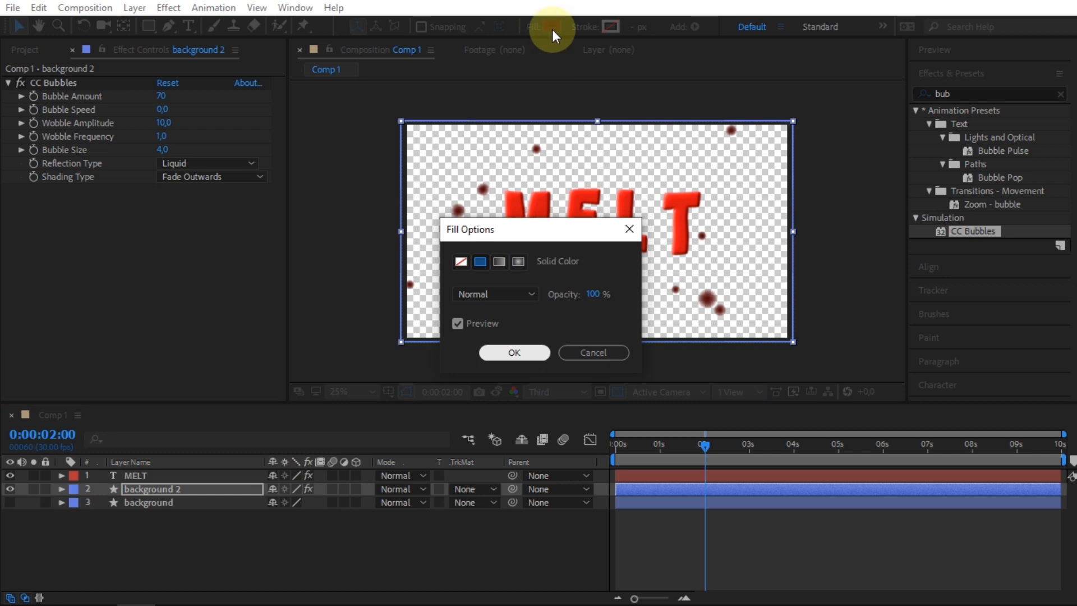
pyautogui.click(441, 213)
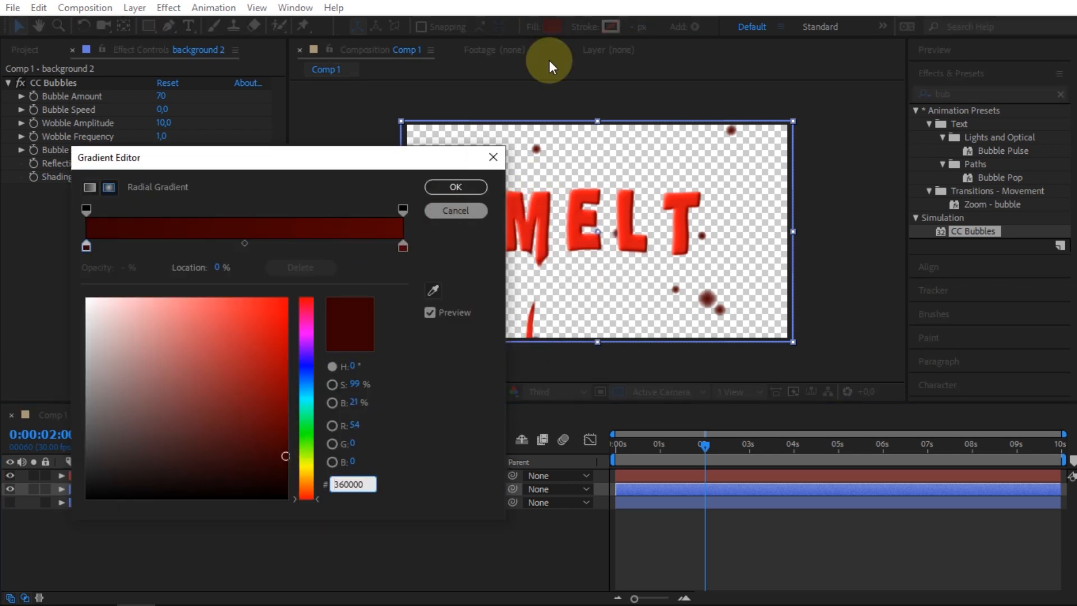
pyautogui.click(534, 27)
pyautogui.click(523, 353)
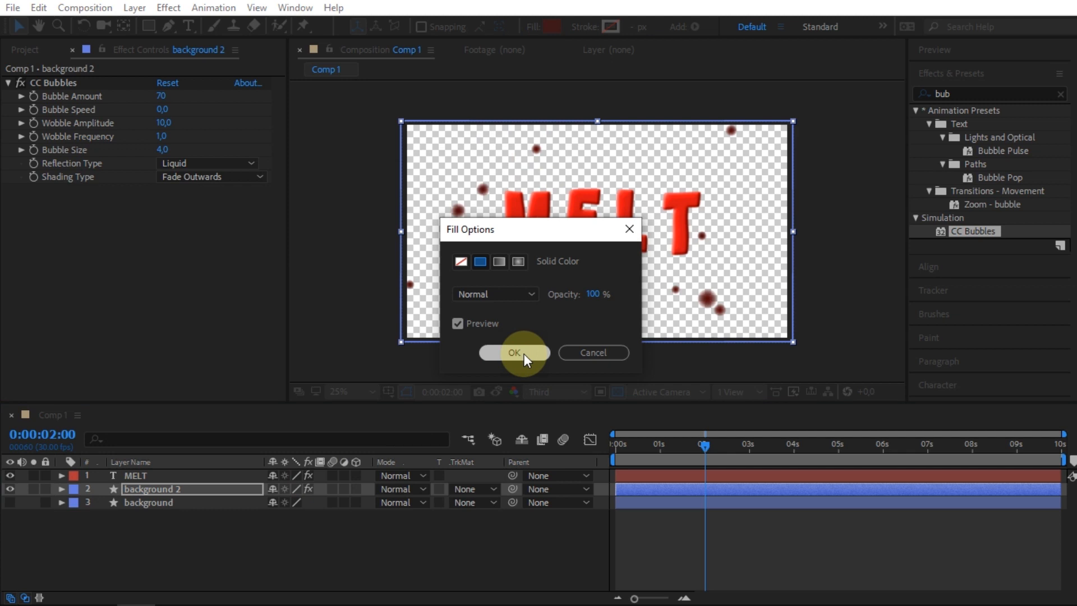
pyautogui.click(214, 357)
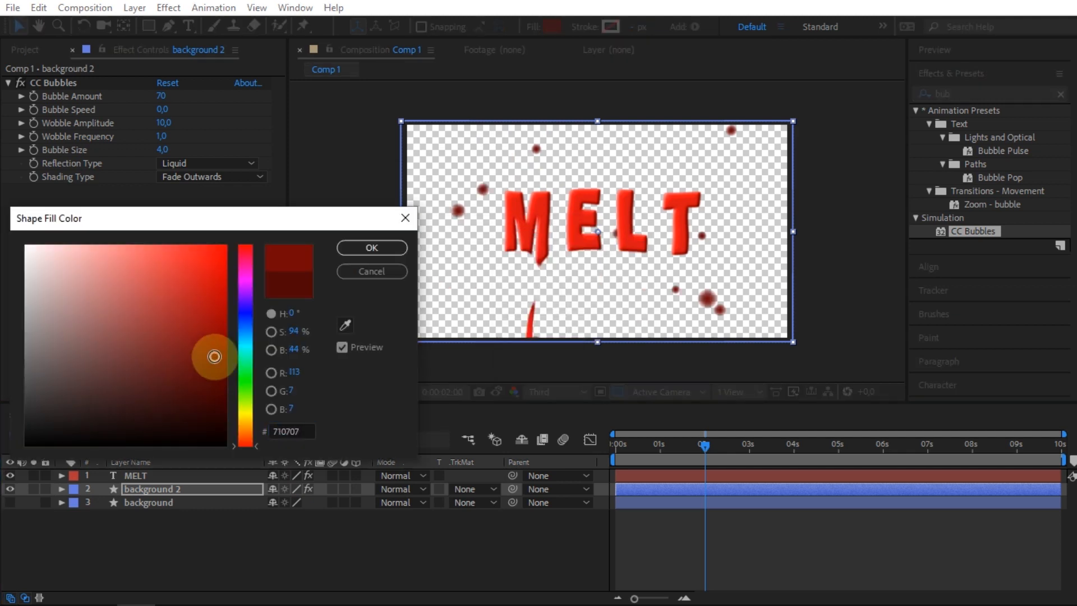
pyautogui.click(372, 249)
# Show the original background layer again and start picking a darker red shape fill color, about 5D0404.
pyautogui.click(10, 503)
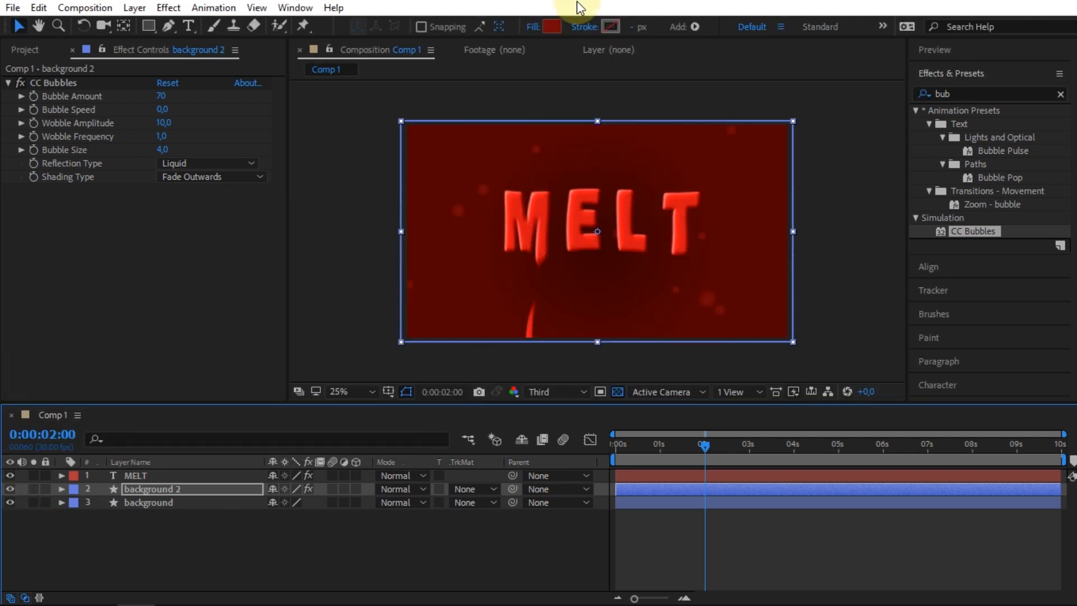
pyautogui.click(553, 27)
pyautogui.moveTo(211, 353); pyautogui.dragTo(216, 372)
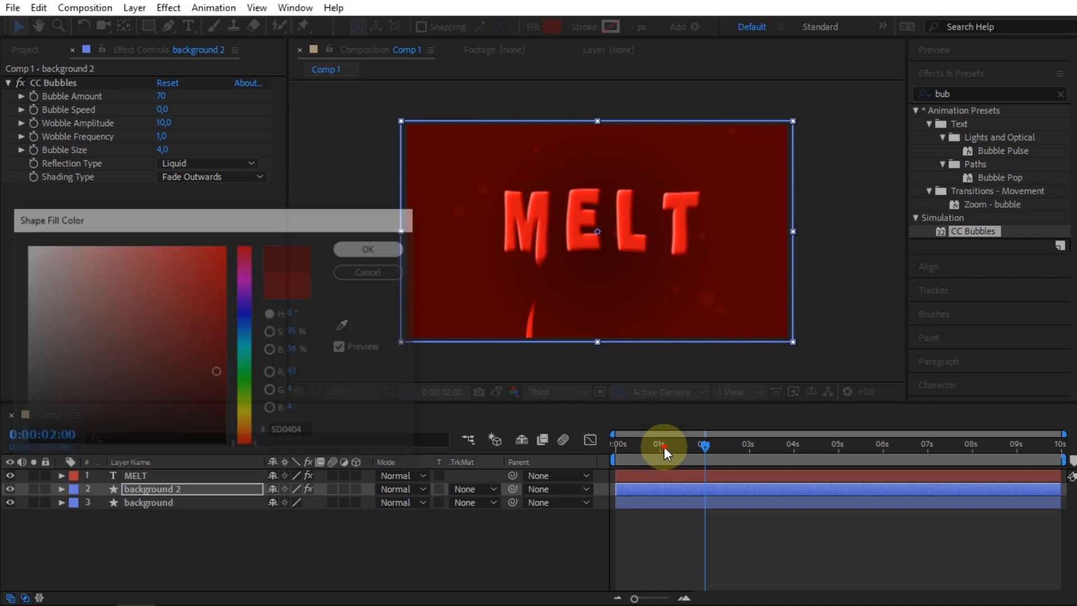